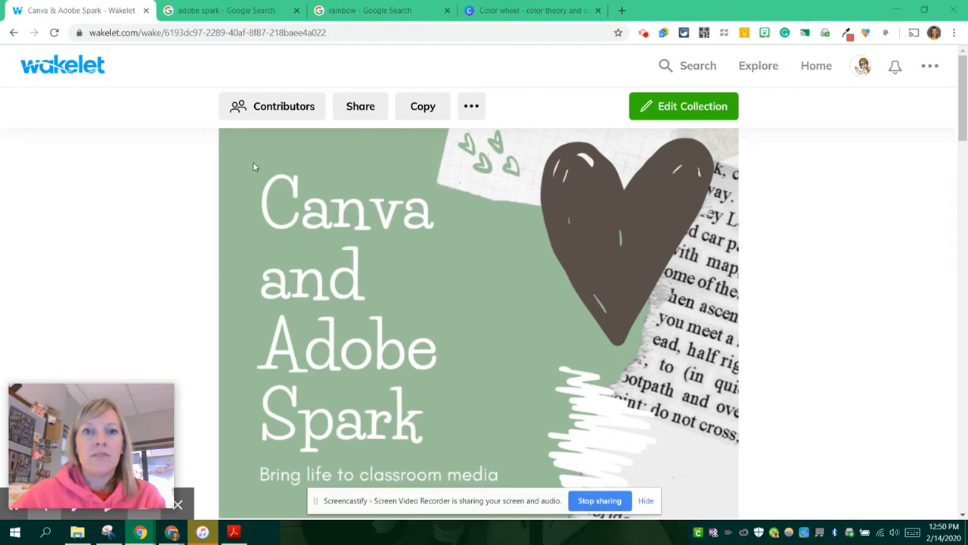
Switch to the Canva & Adobe Spark PDF in Adobe Acrobat Reader, skim its resource list and return to the beginning.
click(234, 532)
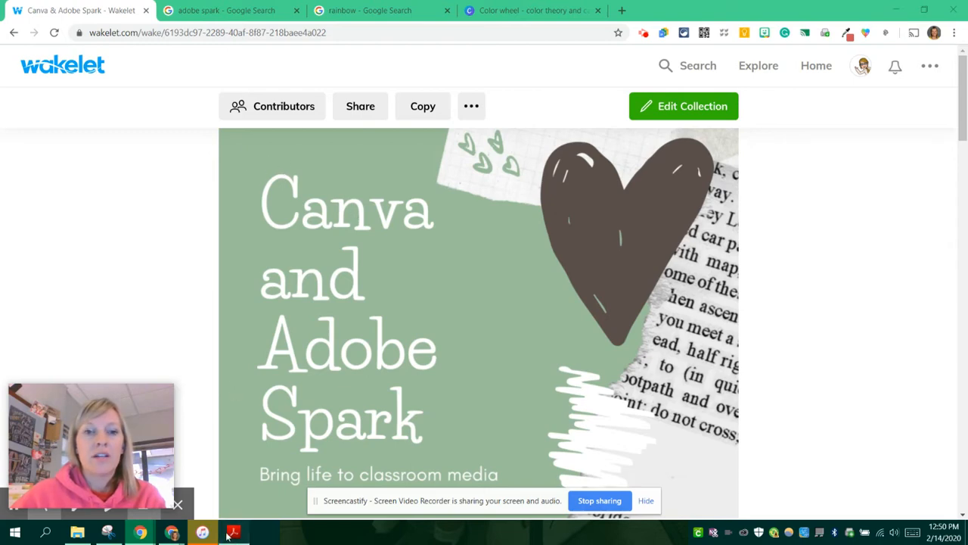
click(594, 13)
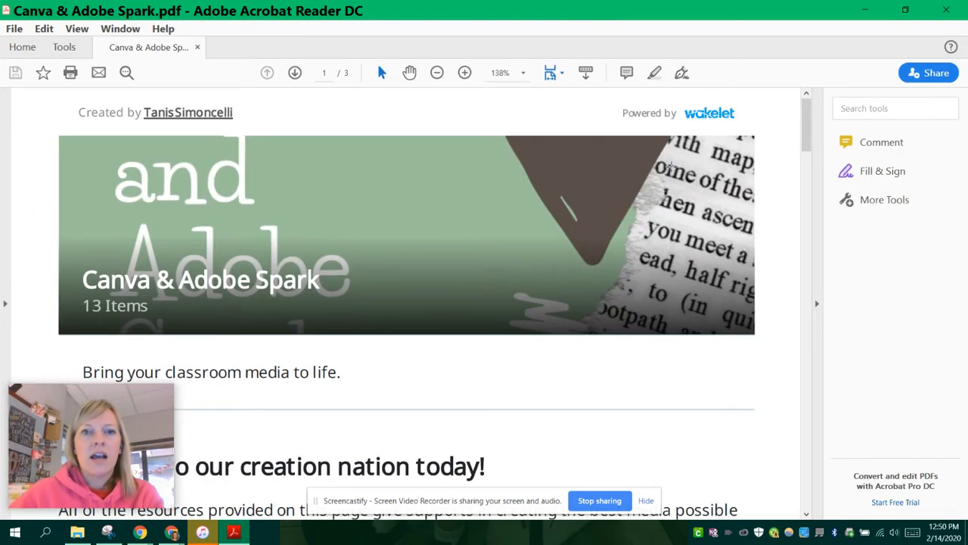
scroll(671, 166, down, 3)
scroll(671, 166, down, 5)
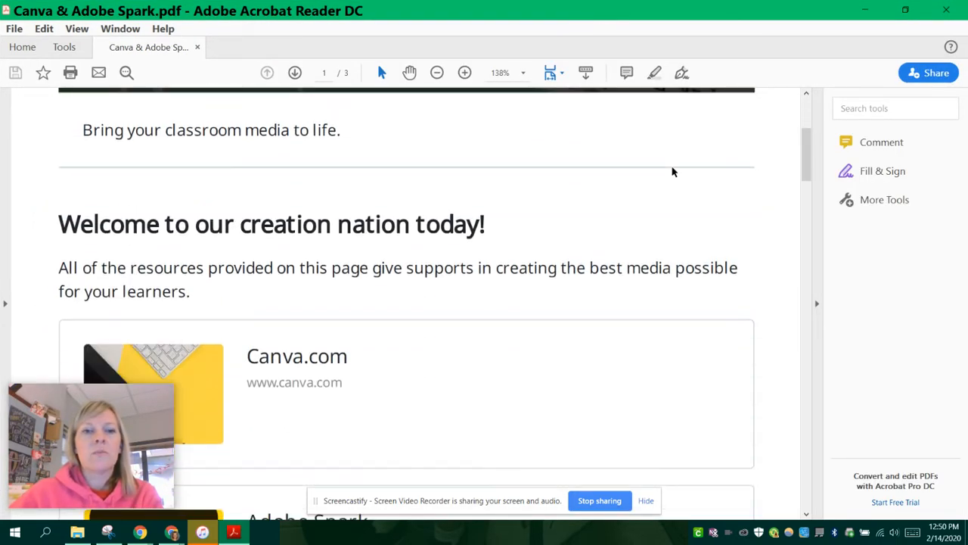
scroll(671, 166, down, 2)
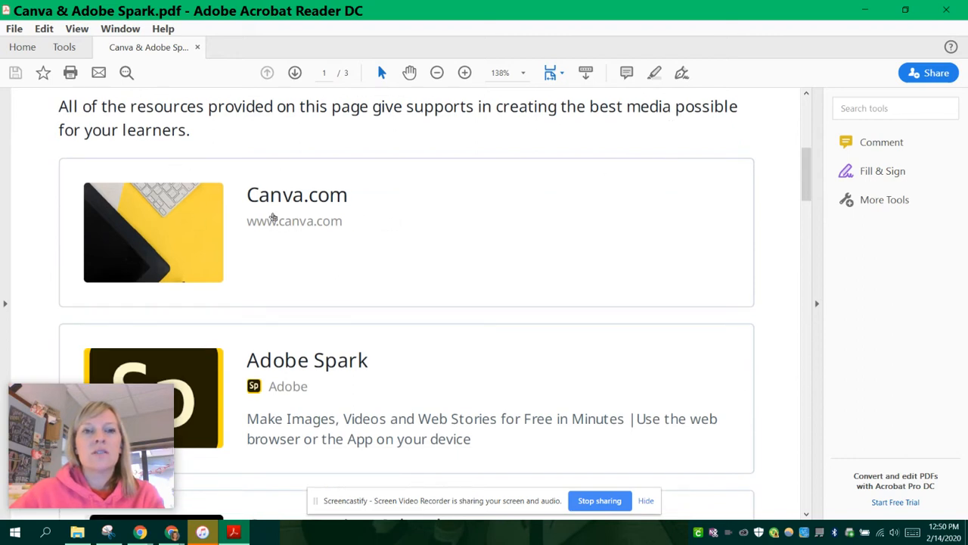
scroll(415, 186, down, 12)
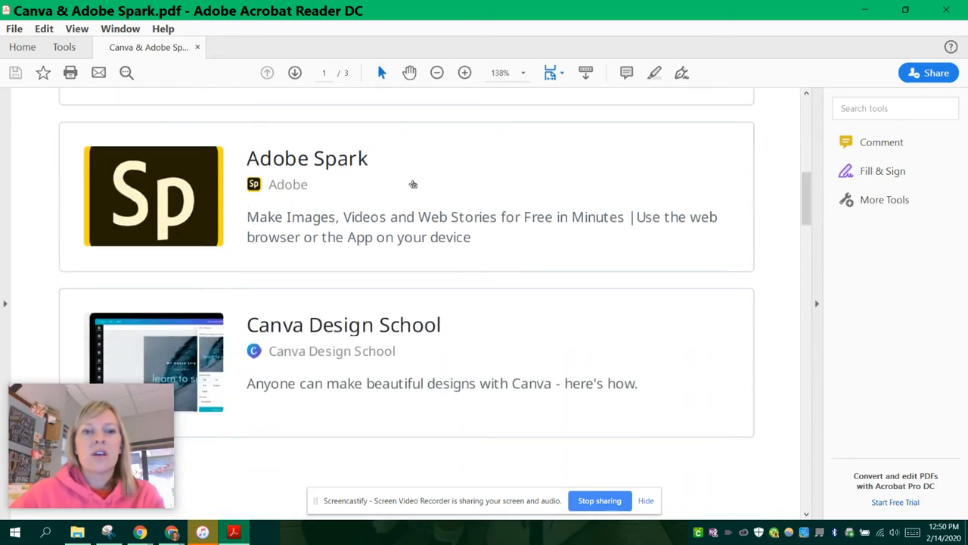
scroll(450, 137, down, 8)
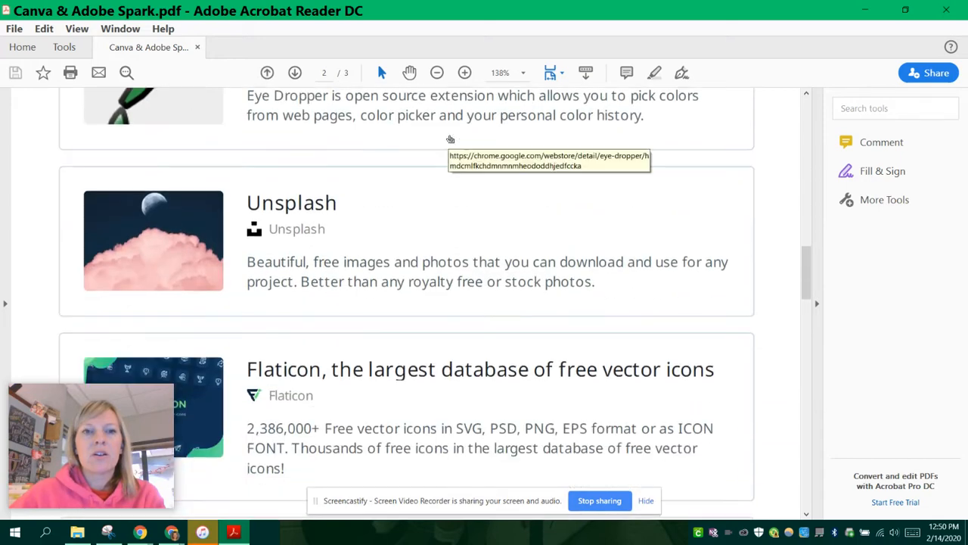
drag(810, 297, 810, 147)
drag(32, 414, 842, 452)
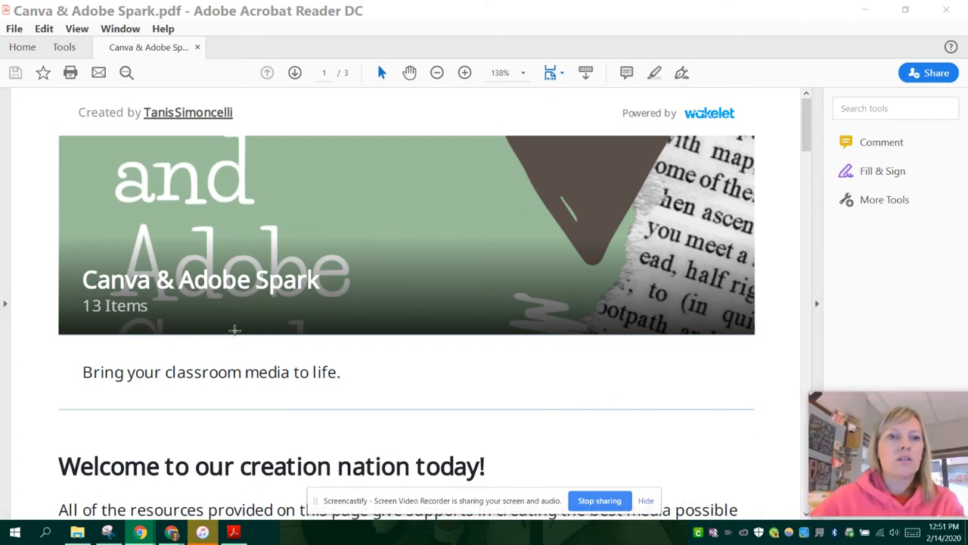
Review the PDF's resource entries from Canva.com through remove.bg, and close the document.
scroll(240, 332, down, 1)
scroll(240, 331, down, 5)
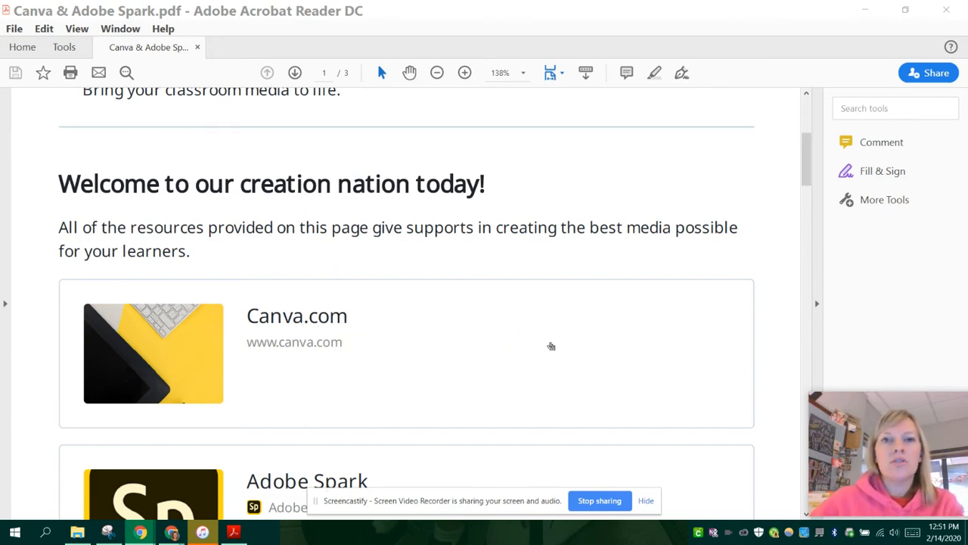
click(285, 319)
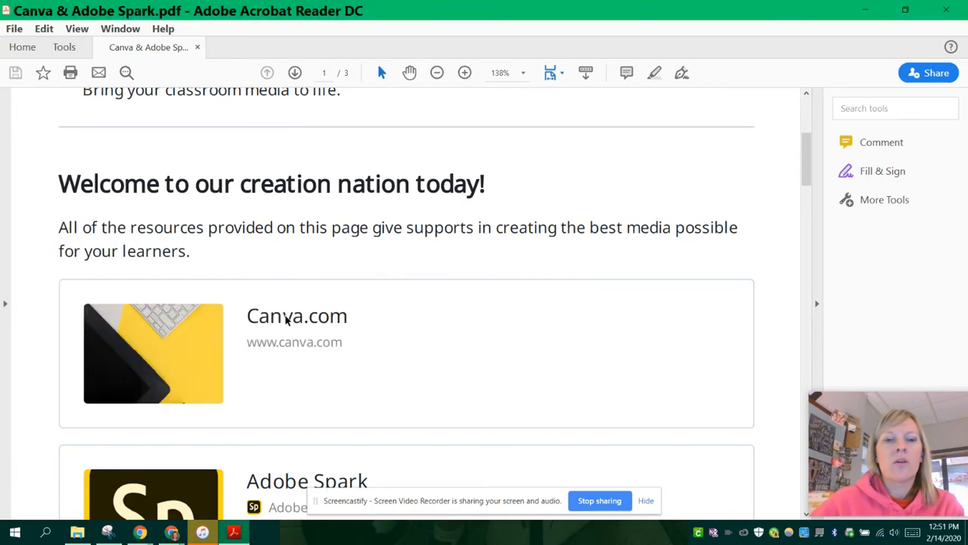
click(617, 307)
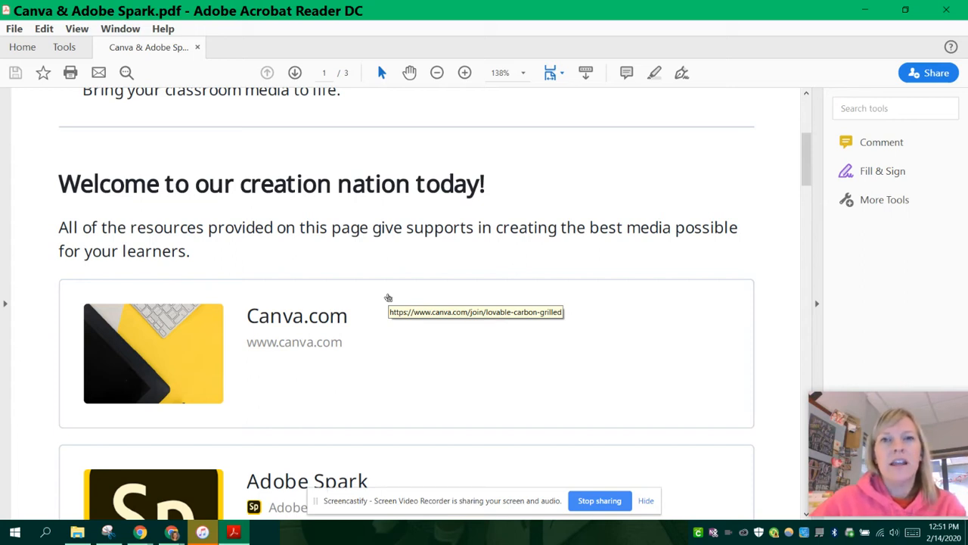
scroll(388, 298, down, 1)
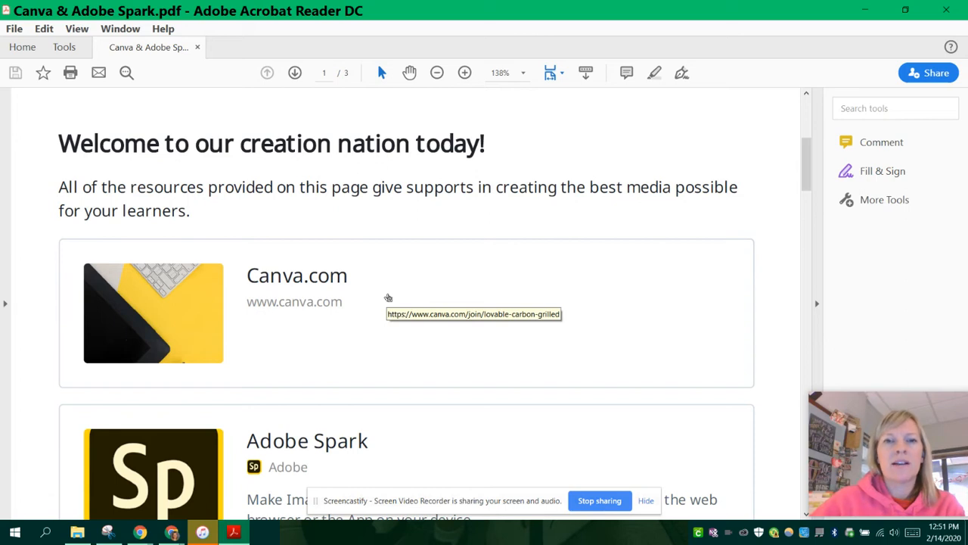
scroll(389, 297, down, 3)
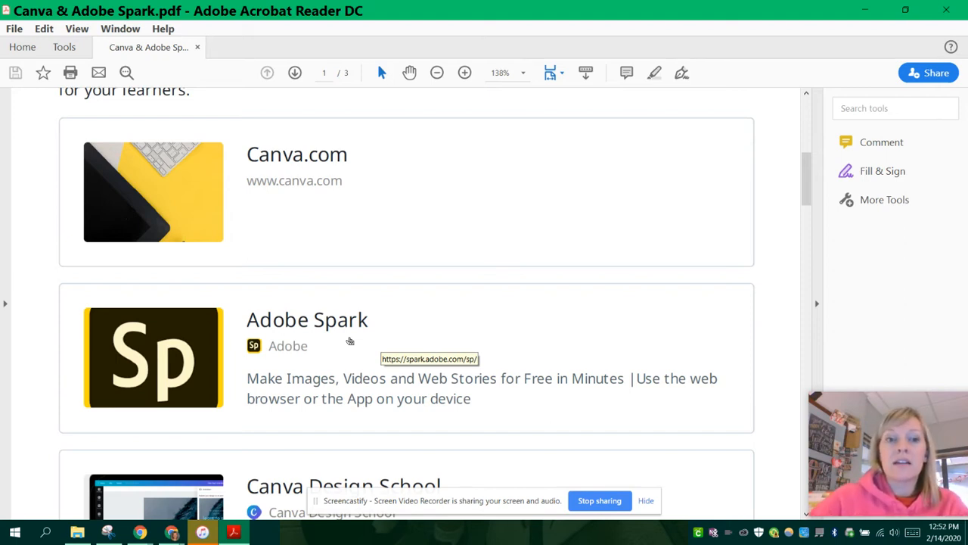
scroll(388, 298, down, 3)
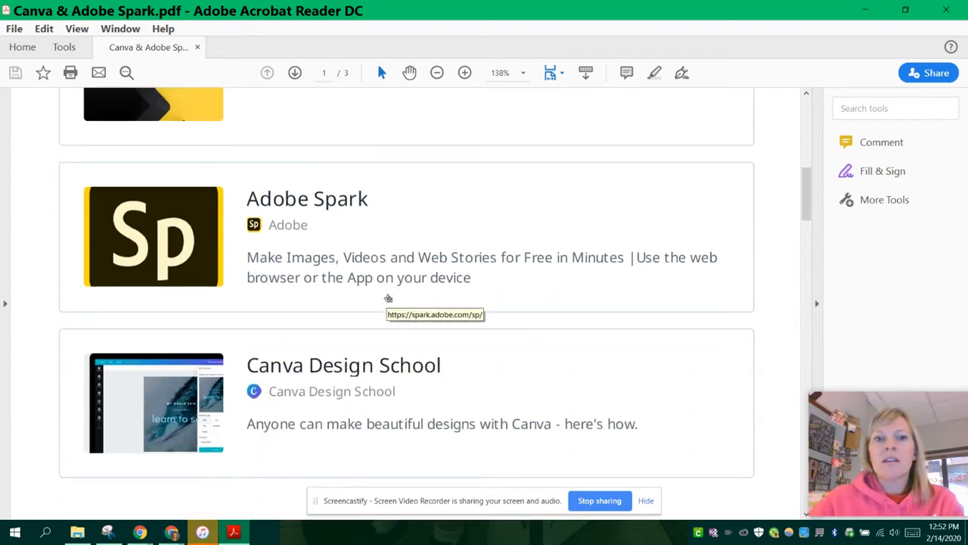
scroll(388, 298, down, 2)
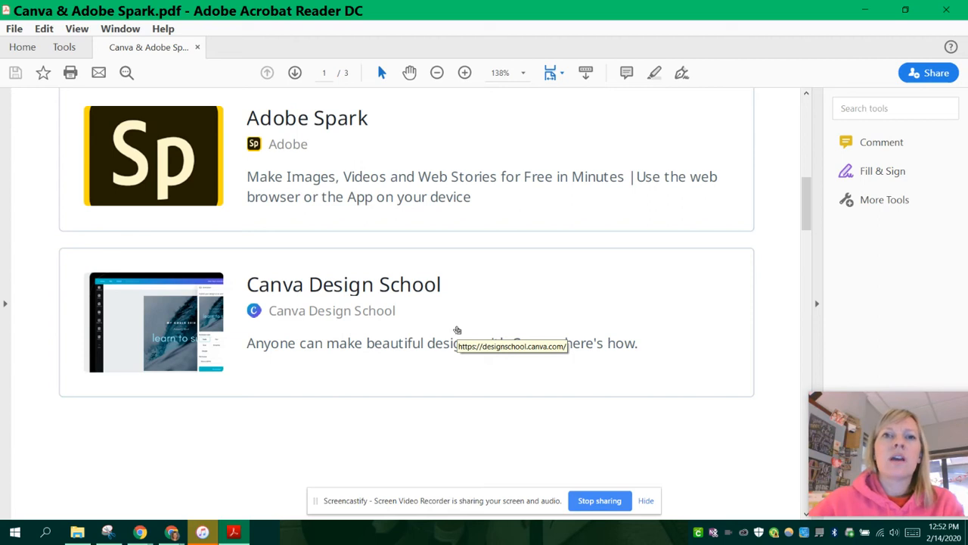
scroll(457, 330, down, 4)
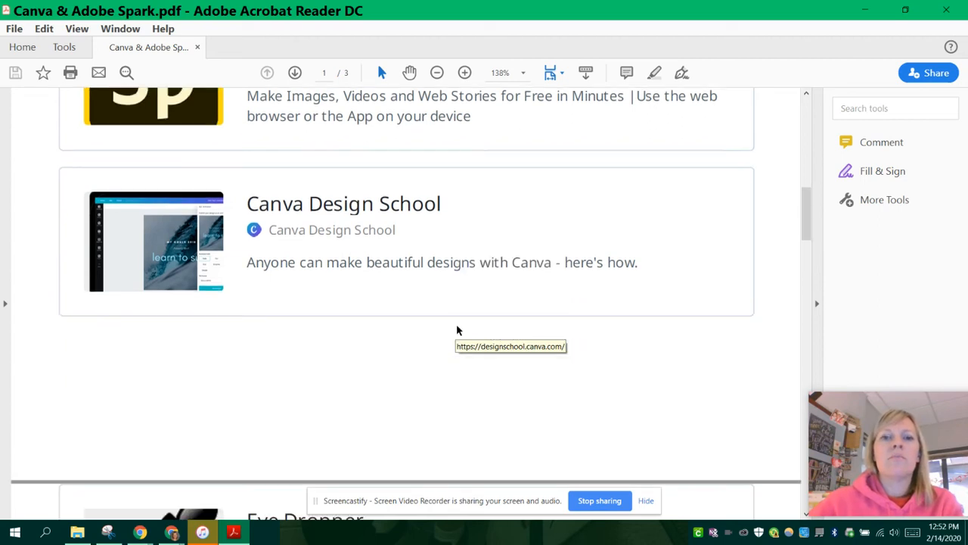
scroll(457, 330, down, 4)
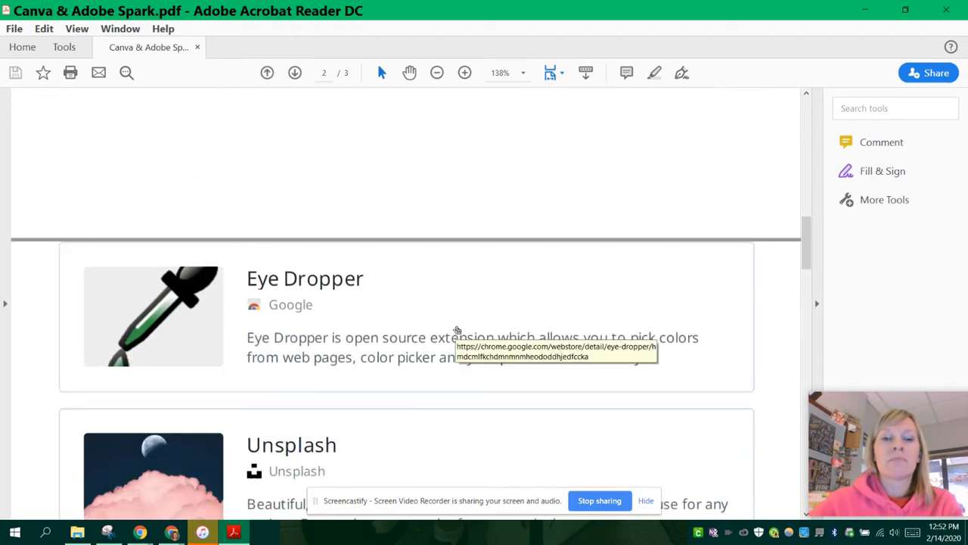
scroll(444, 341, down, 6)
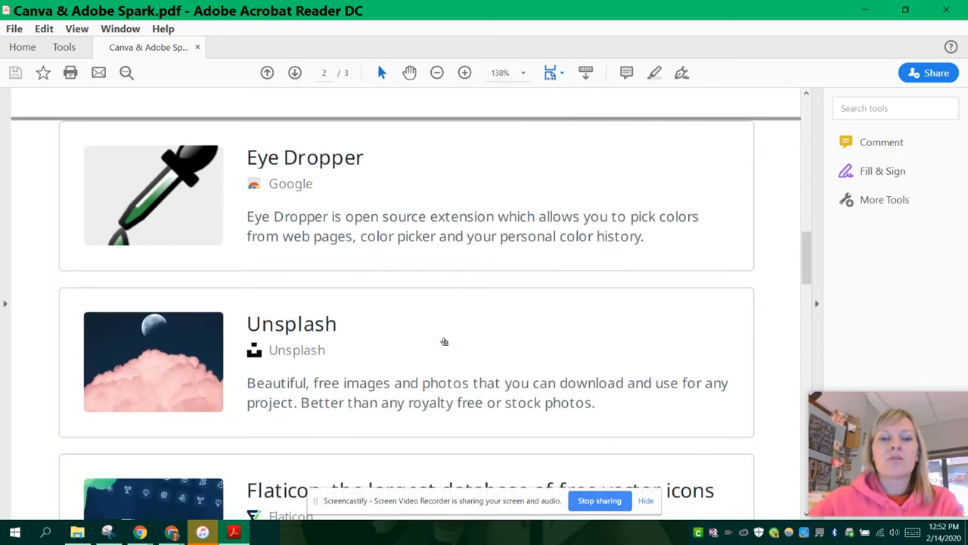
scroll(444, 341, down, 2)
scroll(445, 341, down, 6)
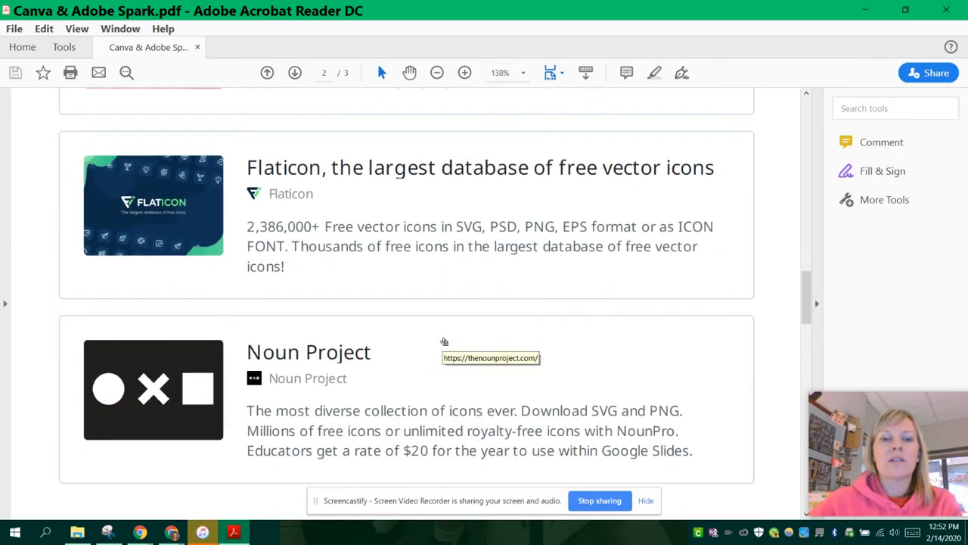
scroll(445, 341, down, 6)
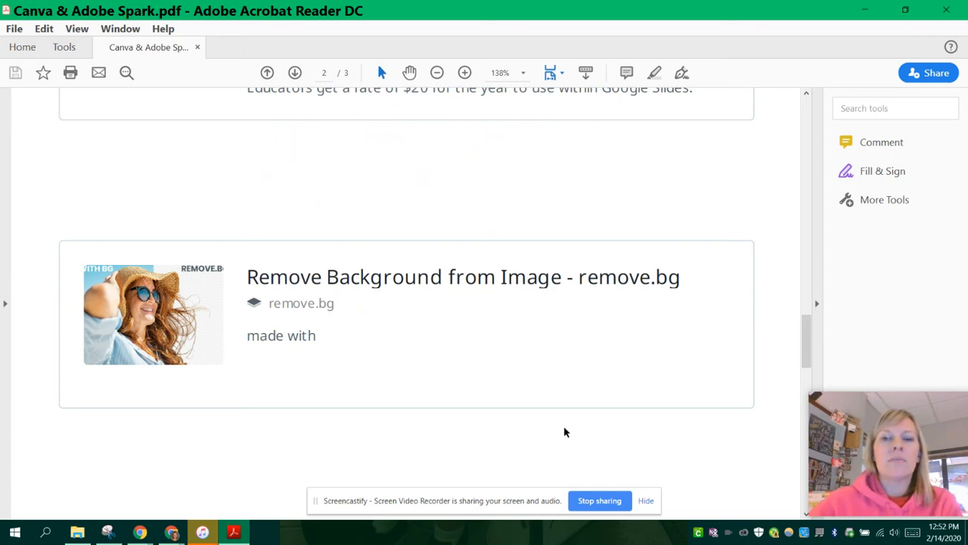
click(946, 9)
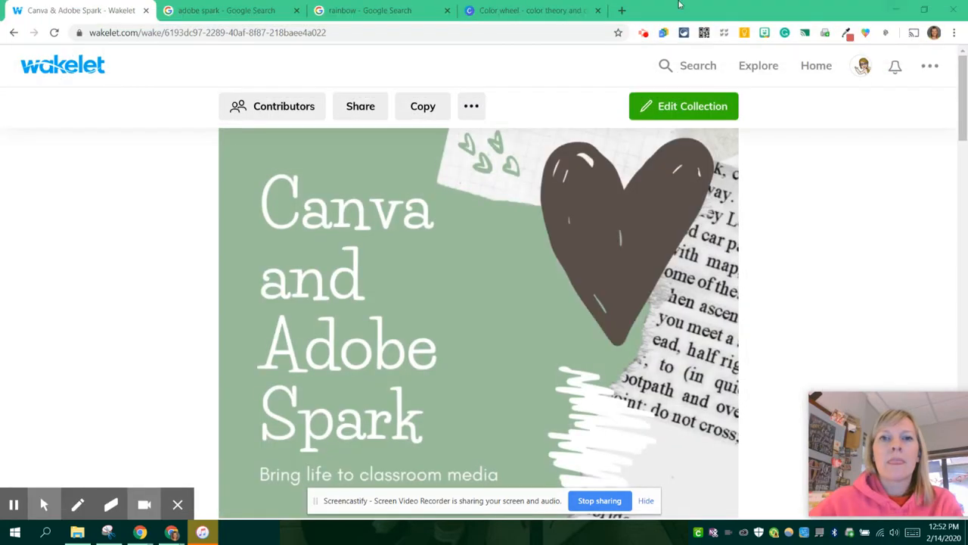
Open the Adobe Spark website from the existing Google results for adobe spark and sign out of the current account.
click(230, 11)
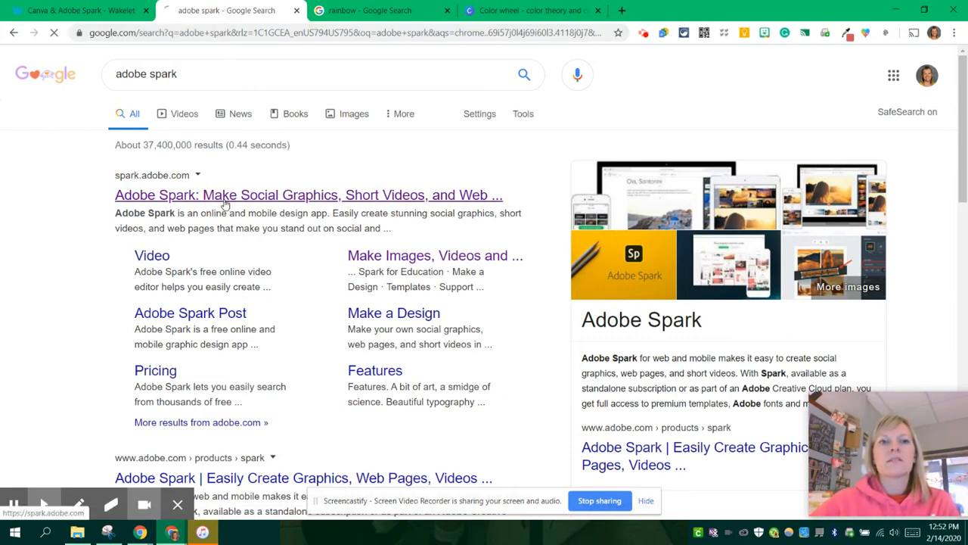
click(224, 200)
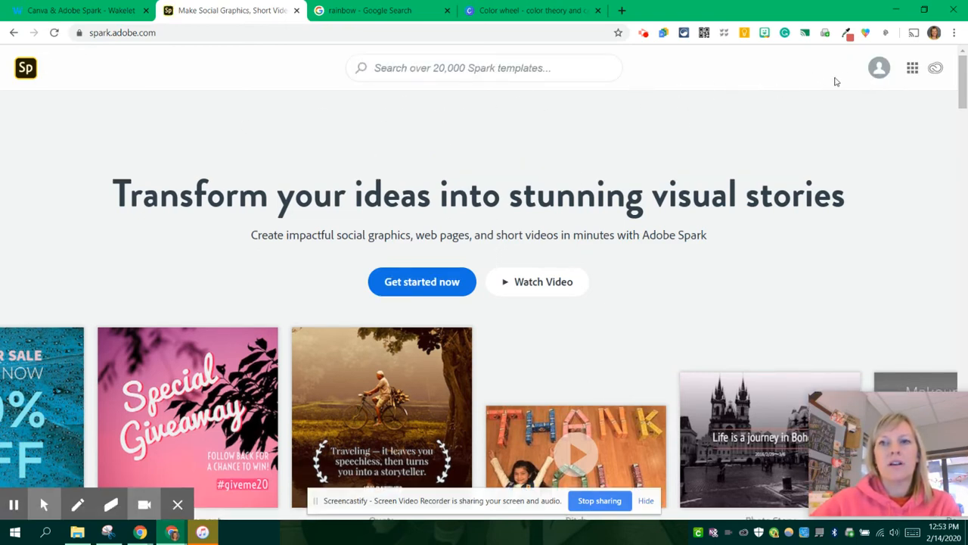
click(878, 68)
click(715, 273)
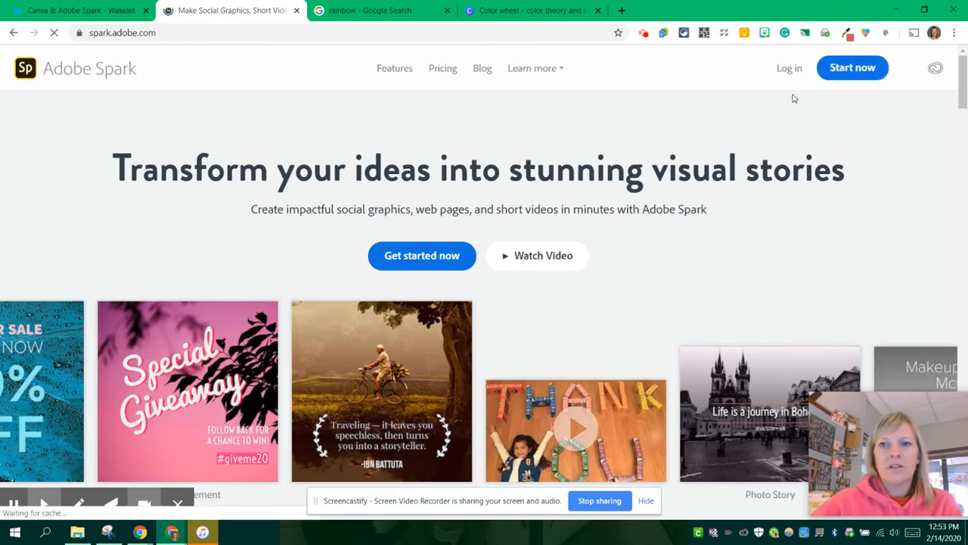
Log in to Adobe Spark with a school account, continuing with Google and choosing the Enterprise ID.
click(787, 75)
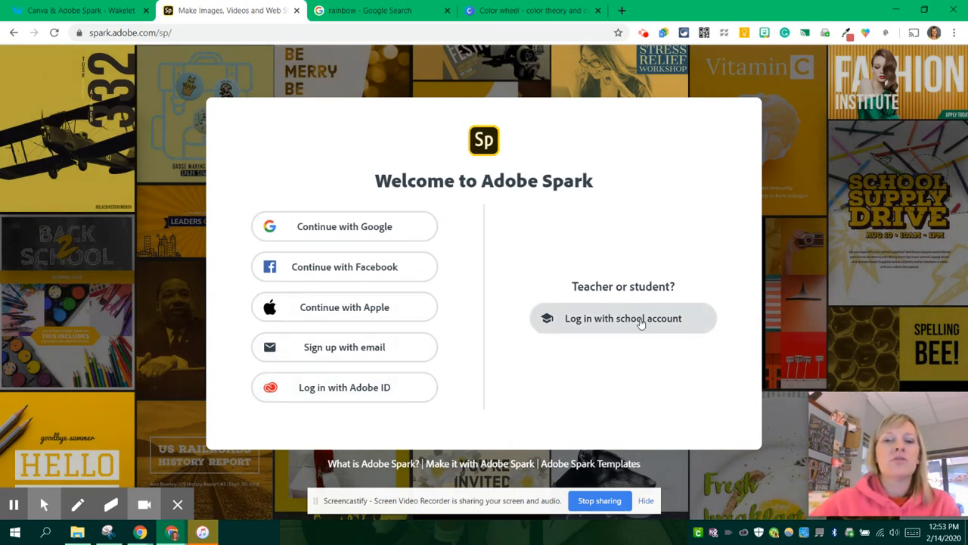
click(642, 333)
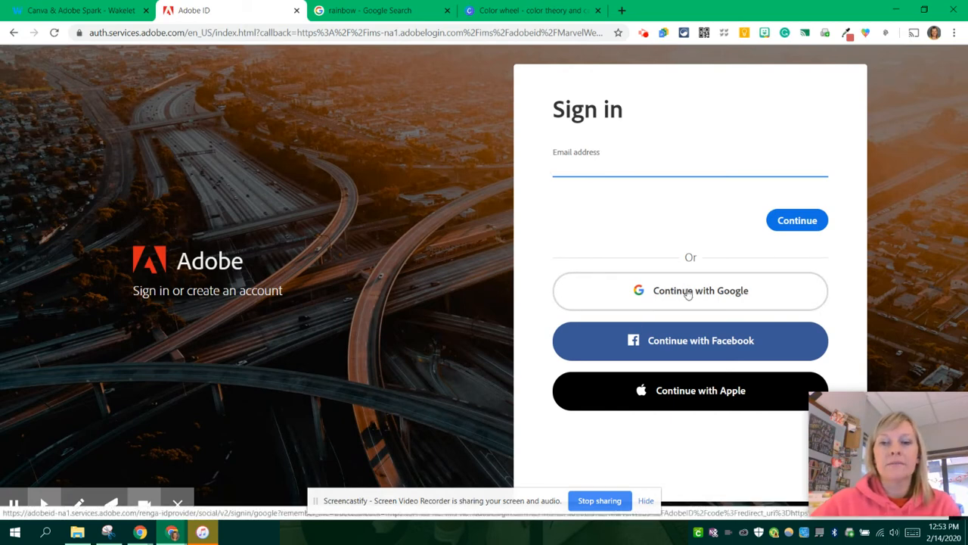
click(685, 297)
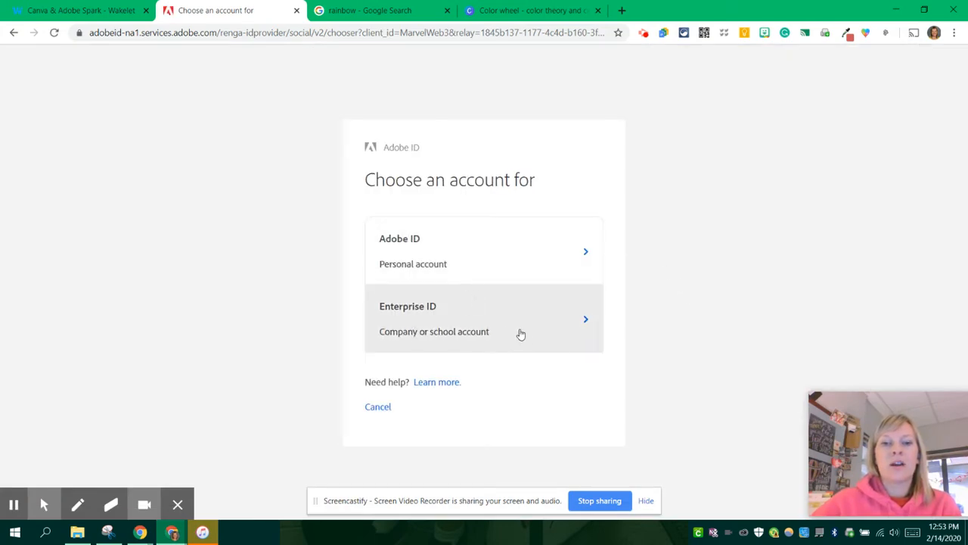
click(507, 334)
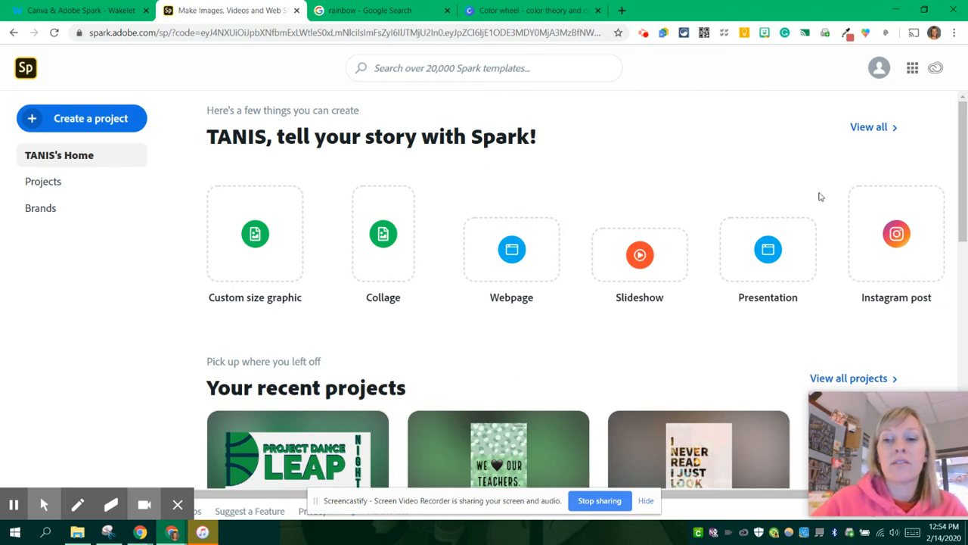
Start an Instagram post, search the templates for "maps" and create the project from the "Road trip license plate map" template.
click(888, 242)
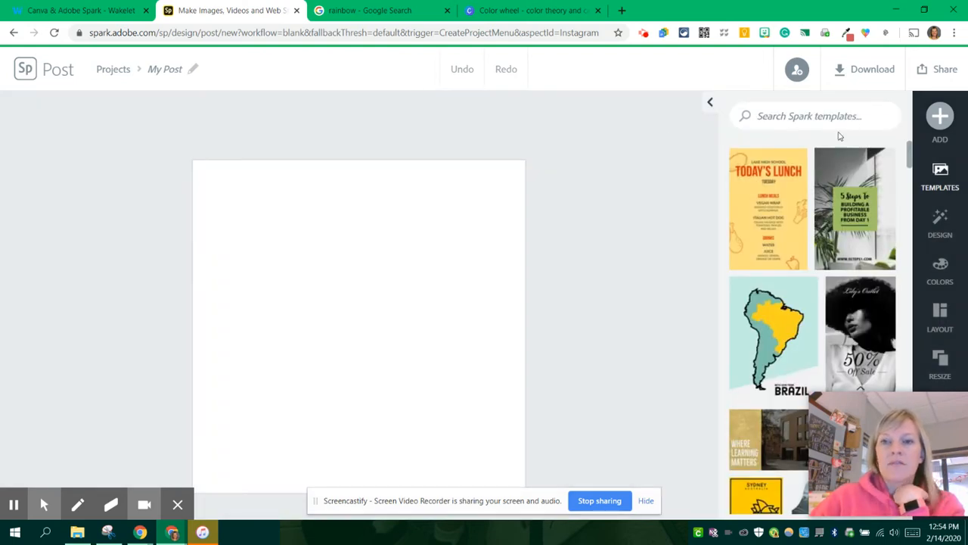
scroll(853, 273, down, 3)
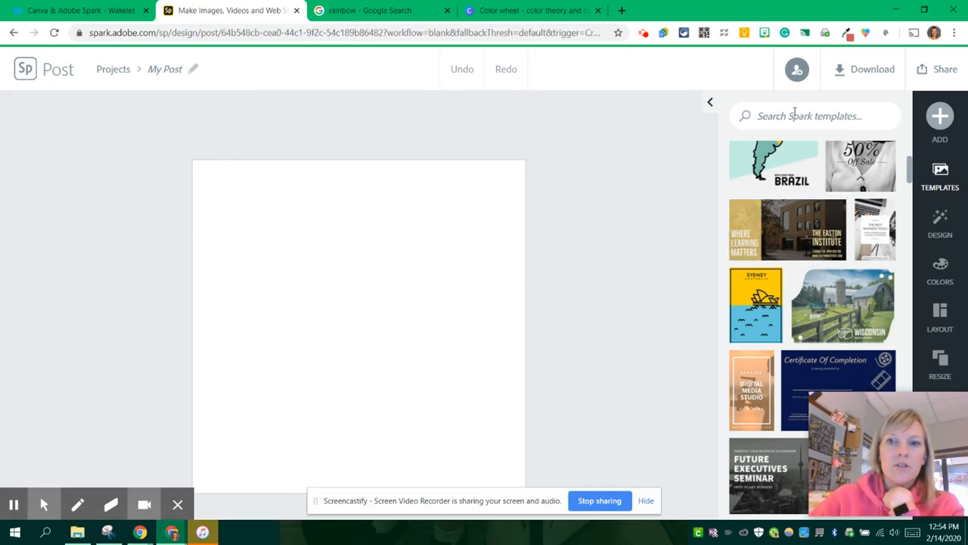
click(794, 114)
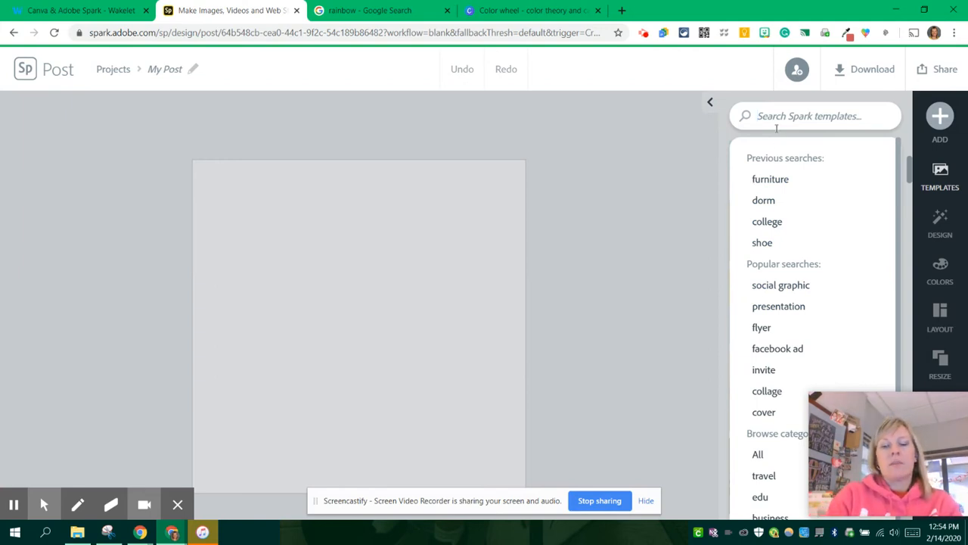
text(maps)
key(Return)
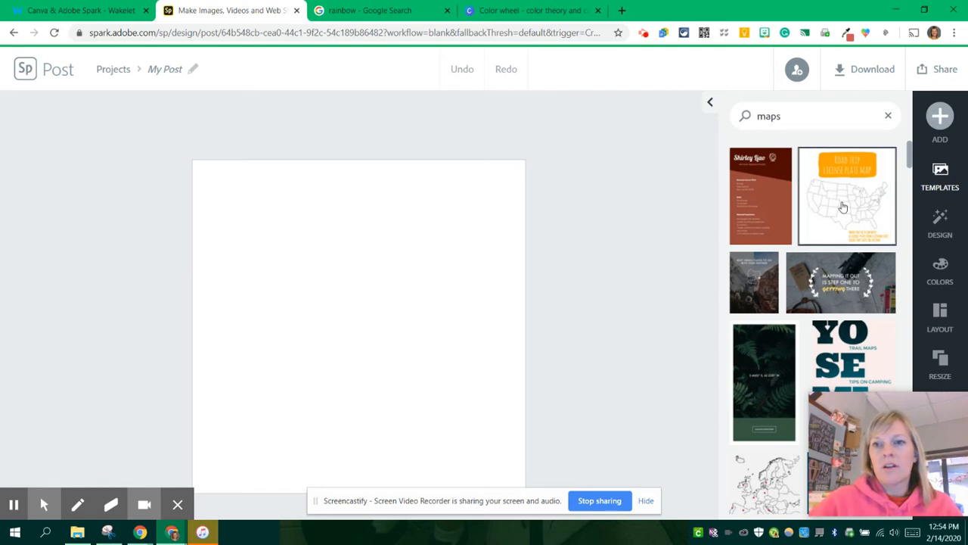
click(842, 204)
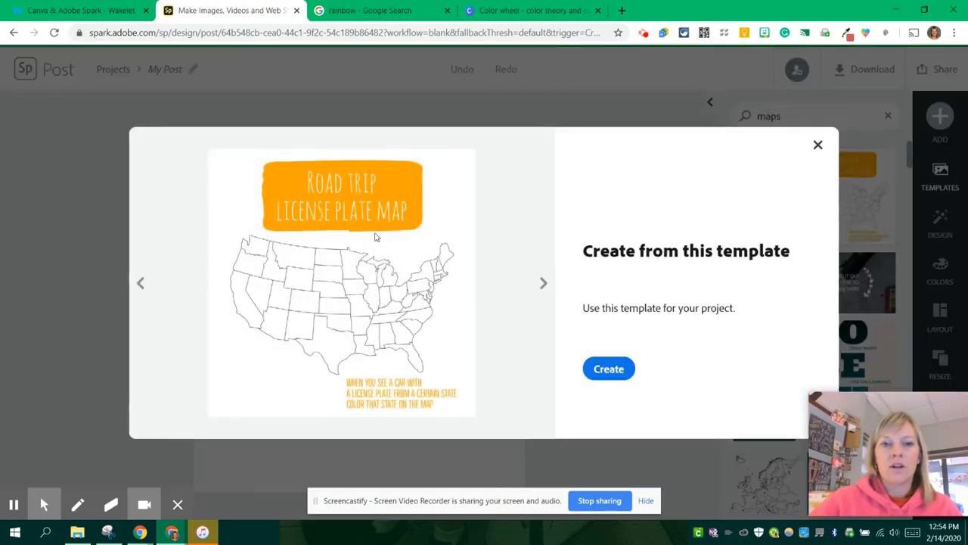
click(629, 376)
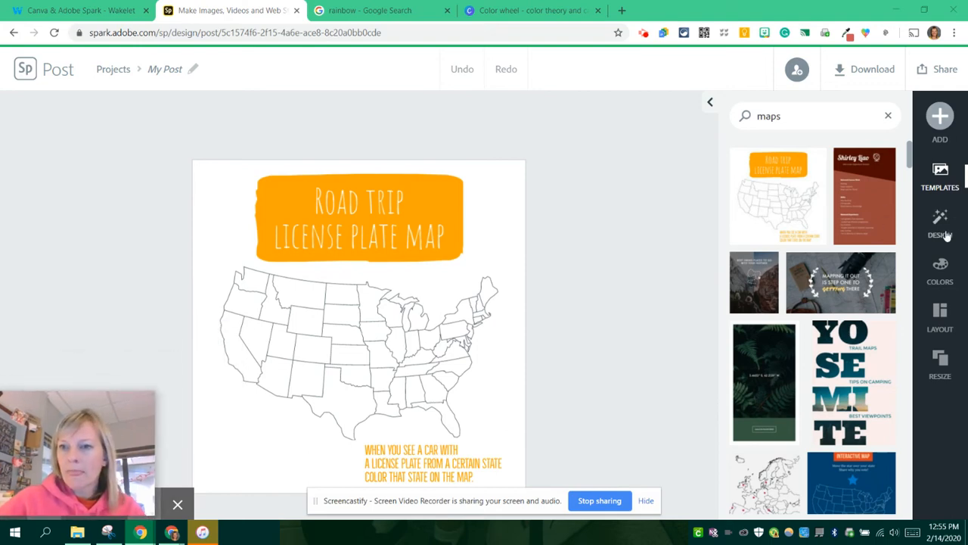
Try the dark brown-to-yellow and the peach, teal and purple color palettes on the post, shuffling the latter's colors several times.
click(943, 273)
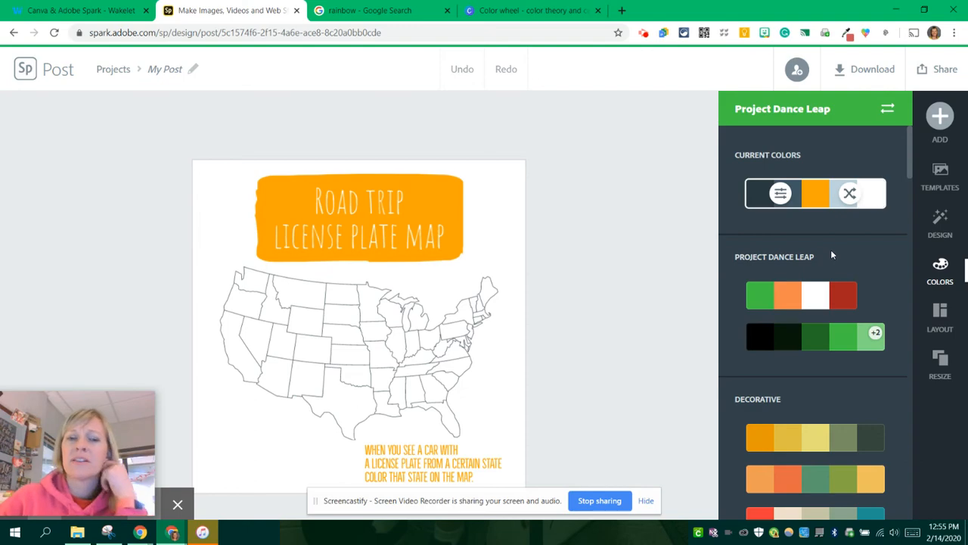
scroll(830, 250, down, 4)
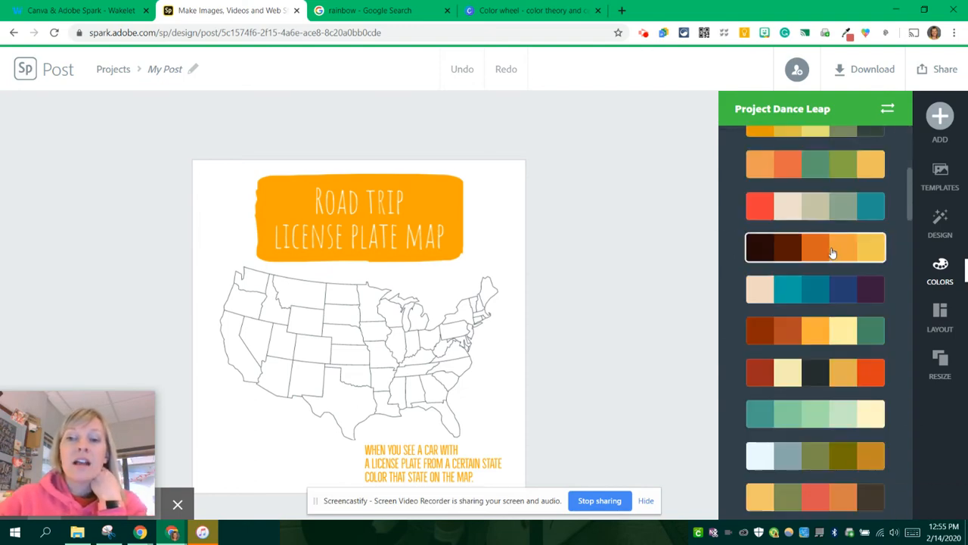
click(829, 250)
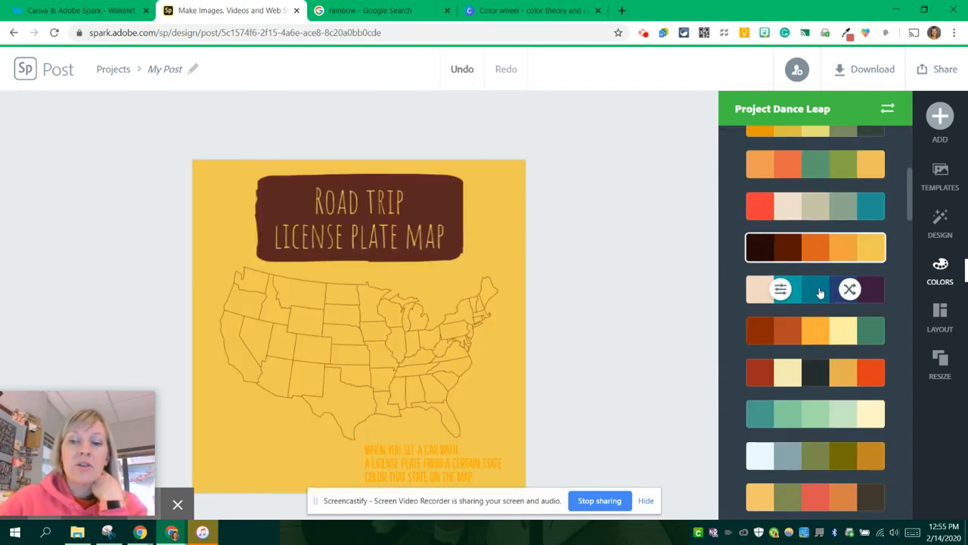
click(821, 293)
click(849, 290)
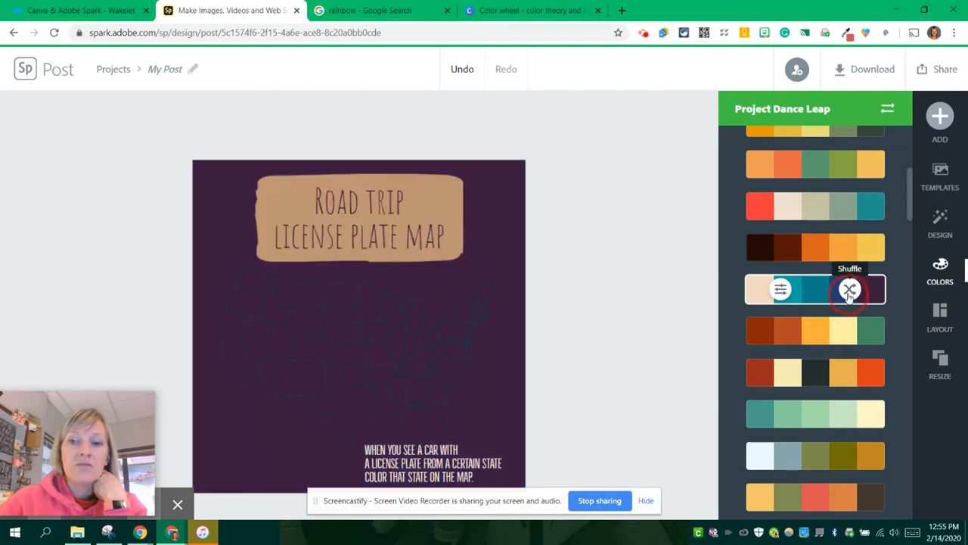
click(850, 290)
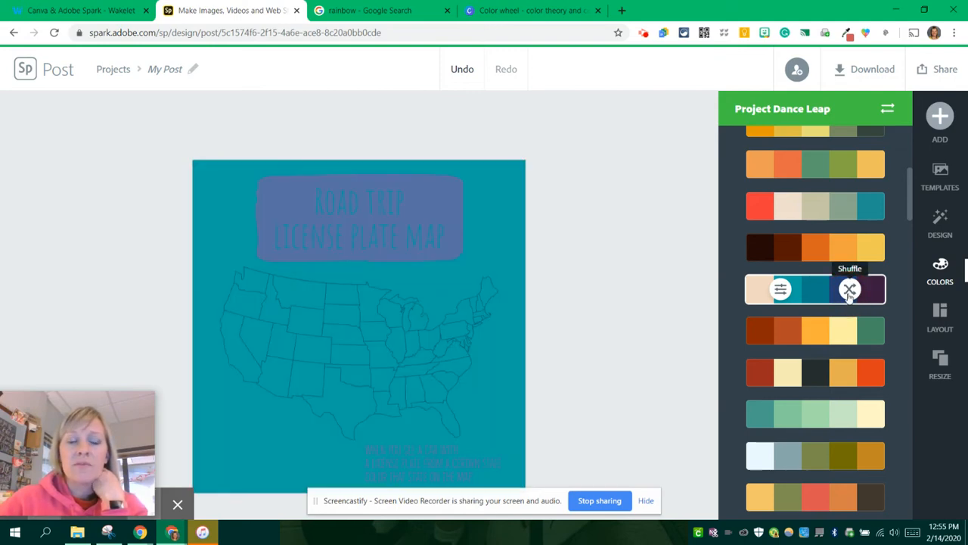
click(849, 291)
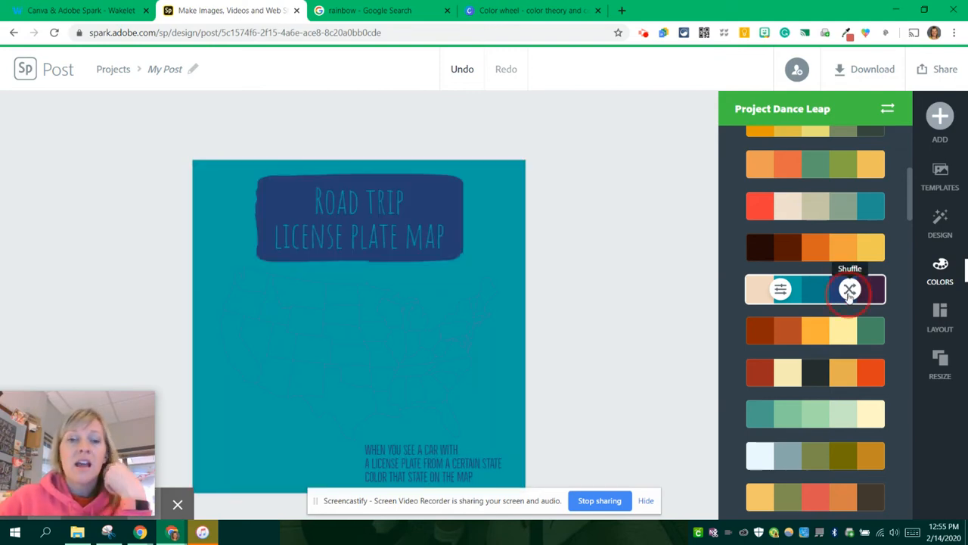
click(849, 291)
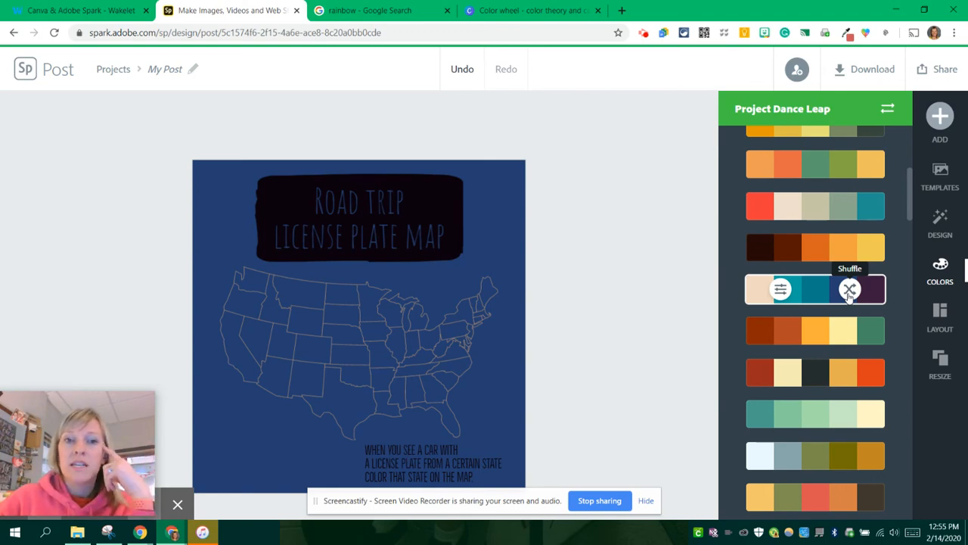
Try the green-and-cream color palette on the post and shuffle its colors.
click(812, 424)
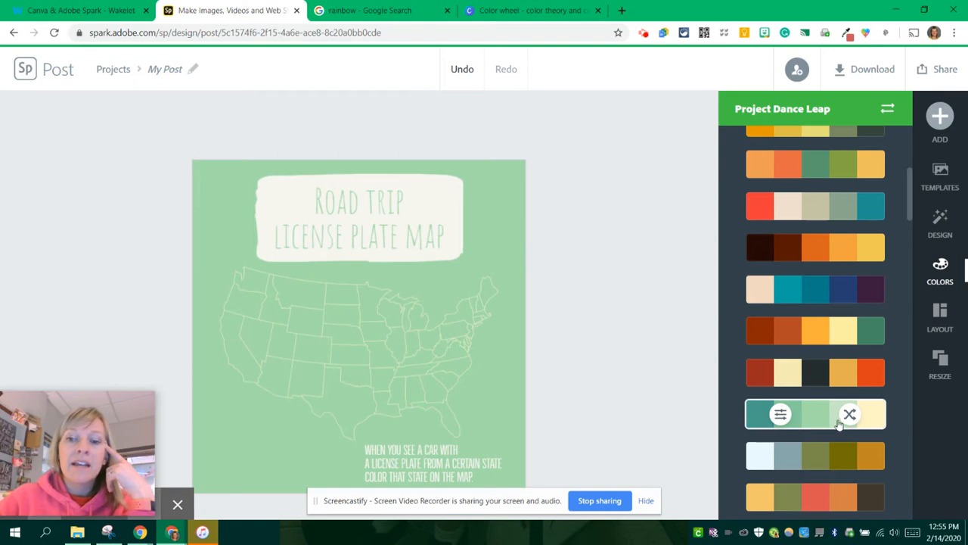
click(848, 416)
click(848, 416)
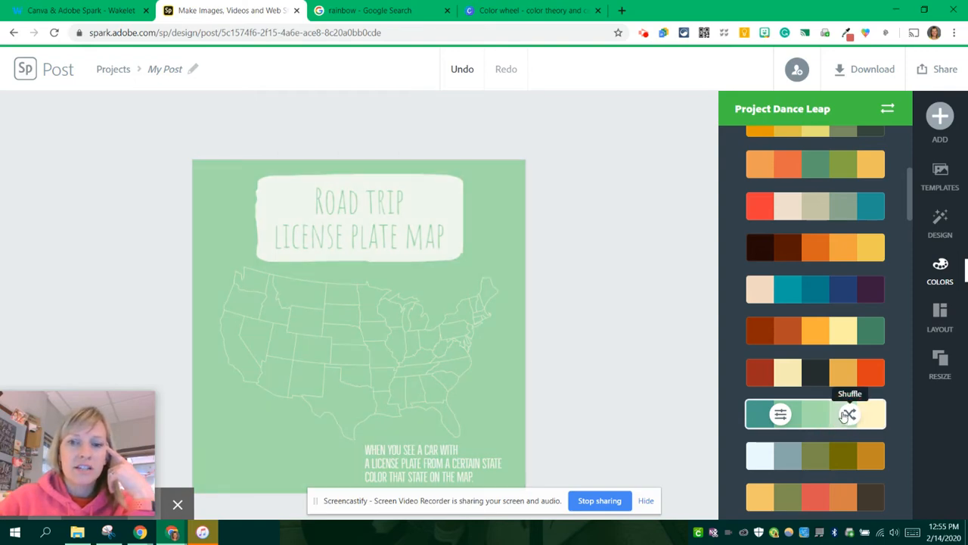
click(847, 416)
Apply the Bold color palette of orange, cream, gray, blue and navy to the post.
scroll(847, 386, down, 10)
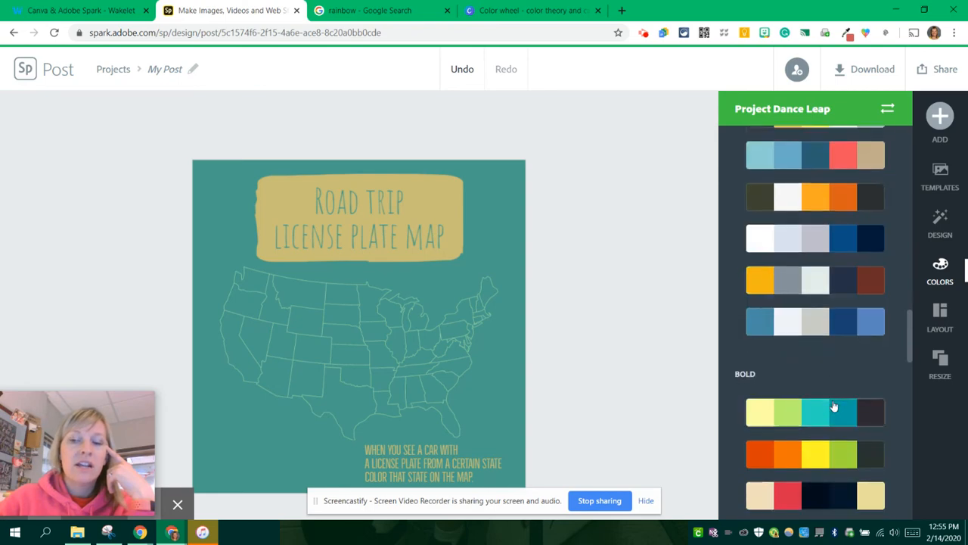
scroll(827, 383, down, 5)
scroll(828, 383, down, 1)
click(800, 421)
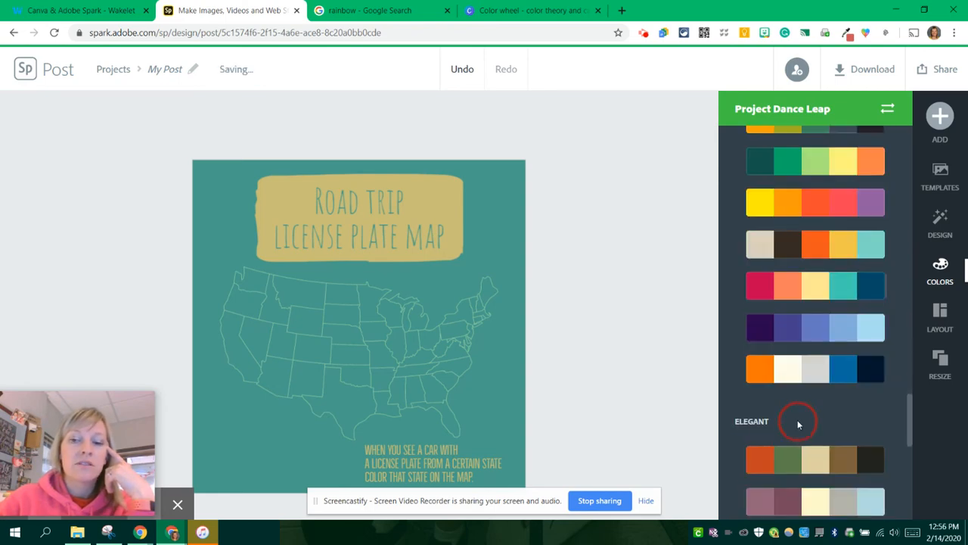
click(810, 369)
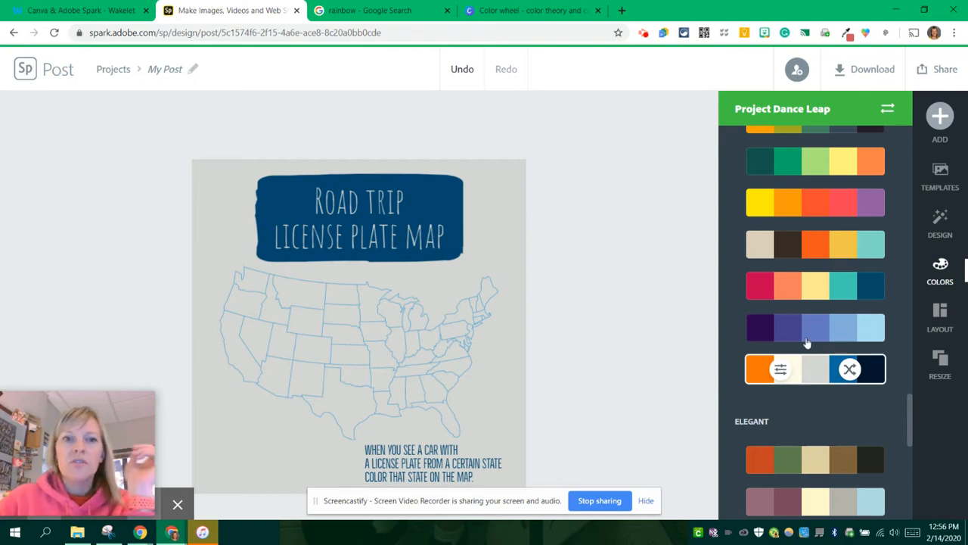
Browse the design variations and view the resize options for the post.
click(941, 227)
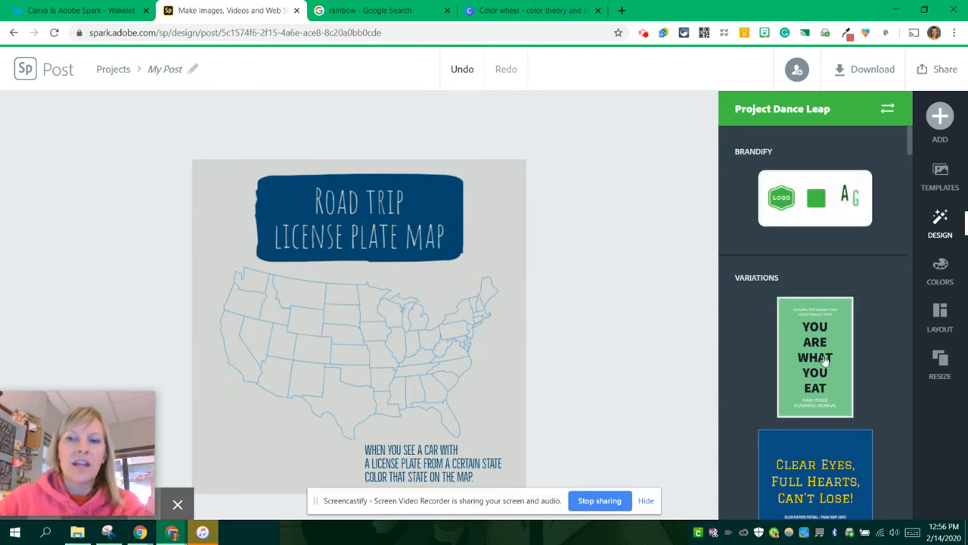
scroll(826, 363, down, 5)
scroll(825, 364, down, 6)
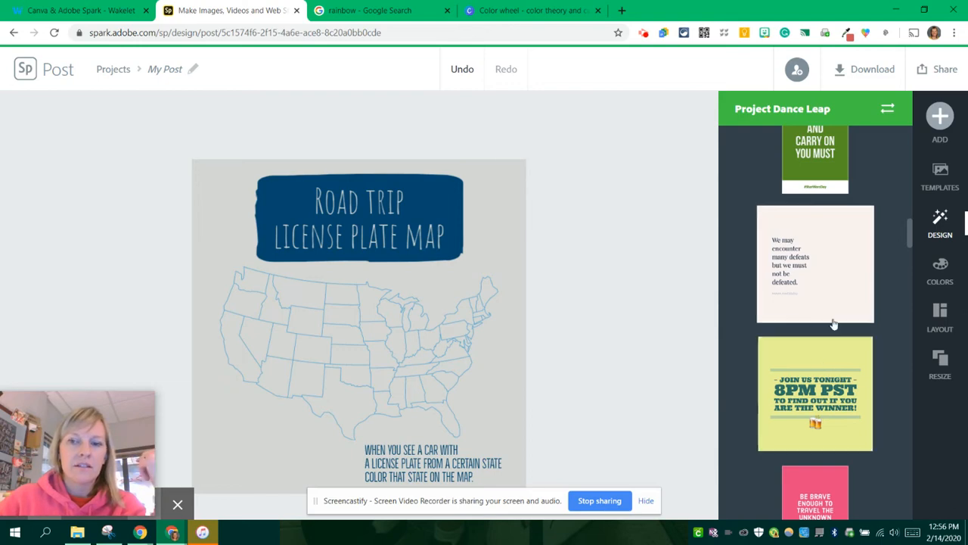
scroll(833, 328, up, 10)
click(944, 363)
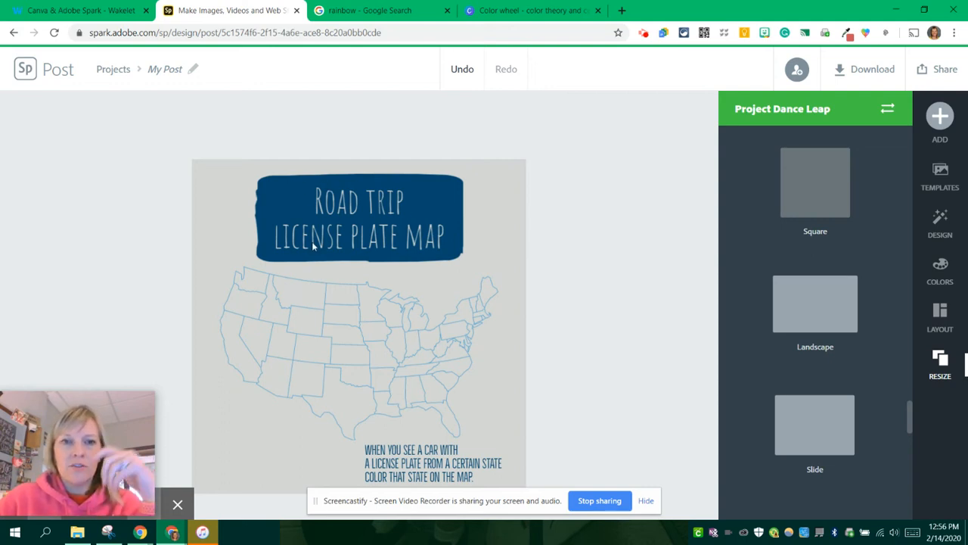
Replace the title text in the colored banner with "A Closer Look at Population".
click(370, 215)
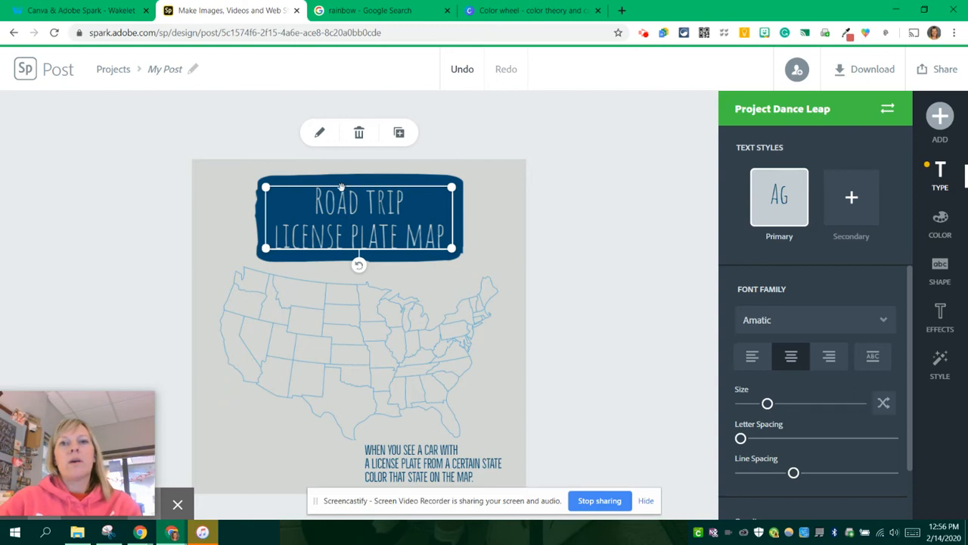
click(321, 135)
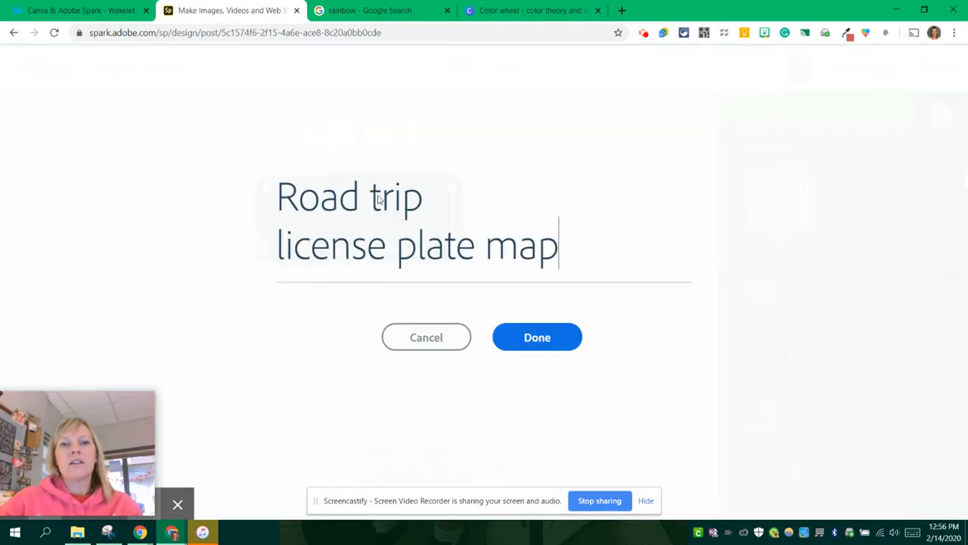
triple_click(338, 196)
key(Delete)
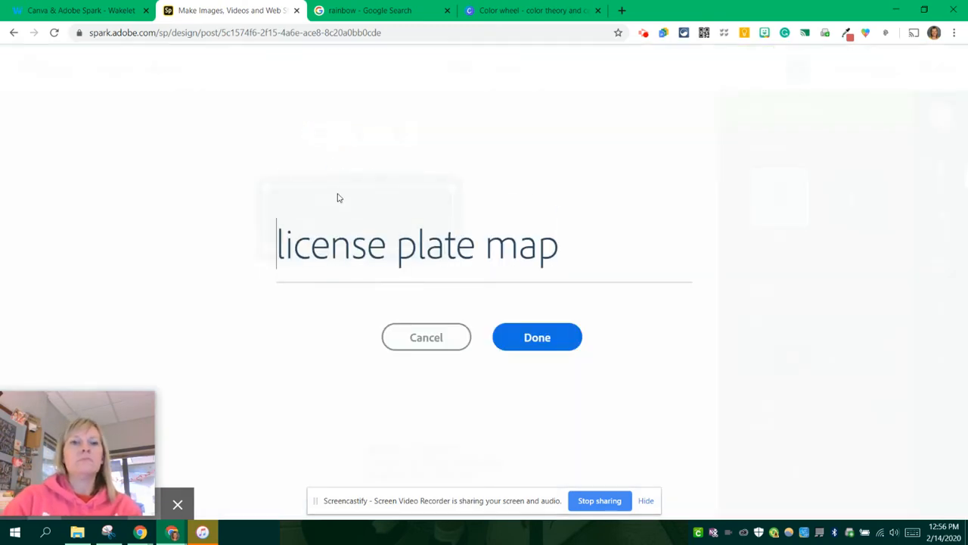
key(Delete)
key(Delete)
key(Delete)
key(Delete)
key(Delete)
key(Delete)
key(Delete)
key(Delete)
key(Delete)
key(Delete)
key(Delete)
key(Delete)
key(Delete)
key(Delete)
key(Delete)
key(Delete)
key(Delete)
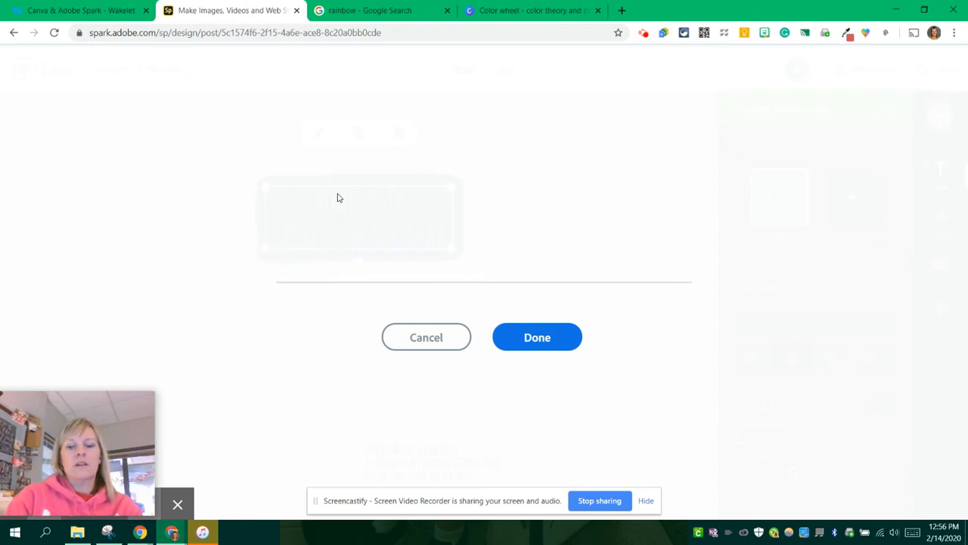
text(A)
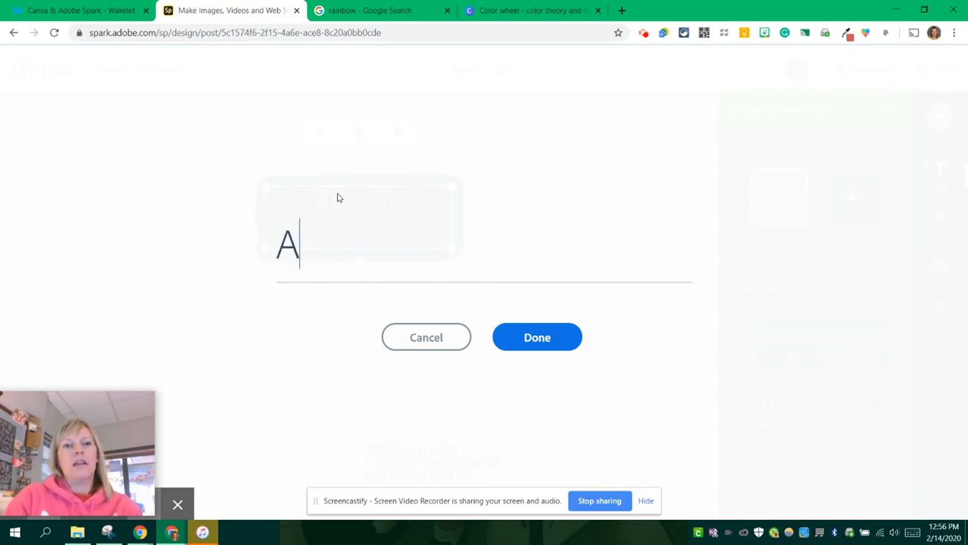
text( Closer Loo)
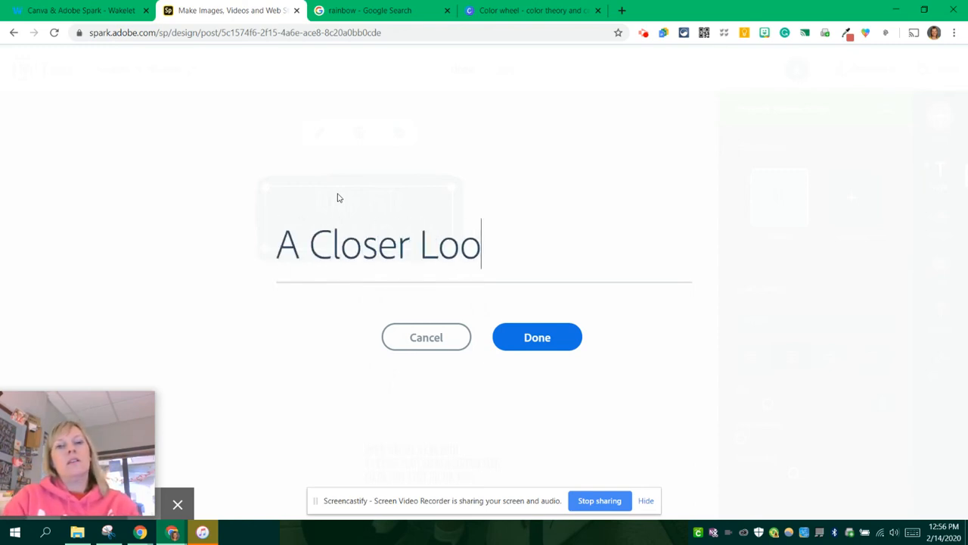
text(k at Population)
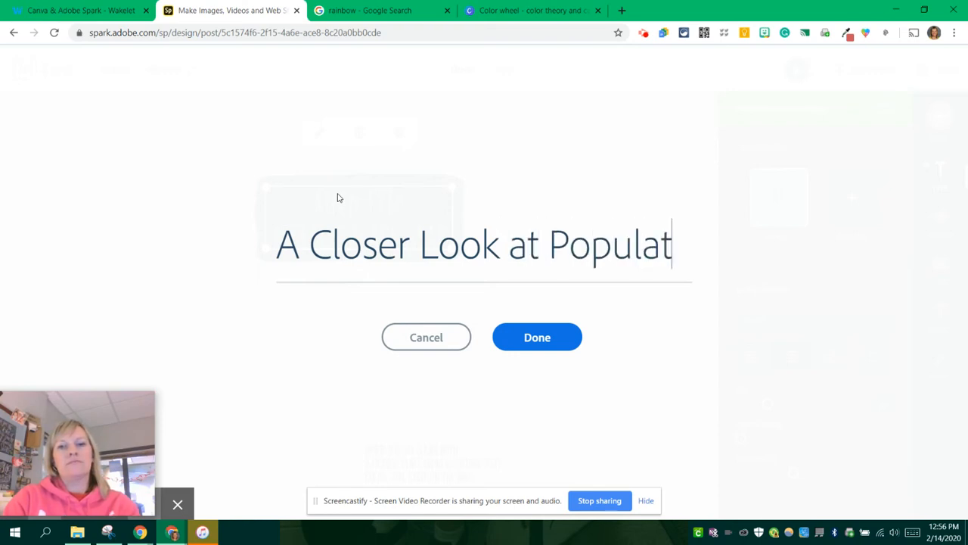
click(538, 337)
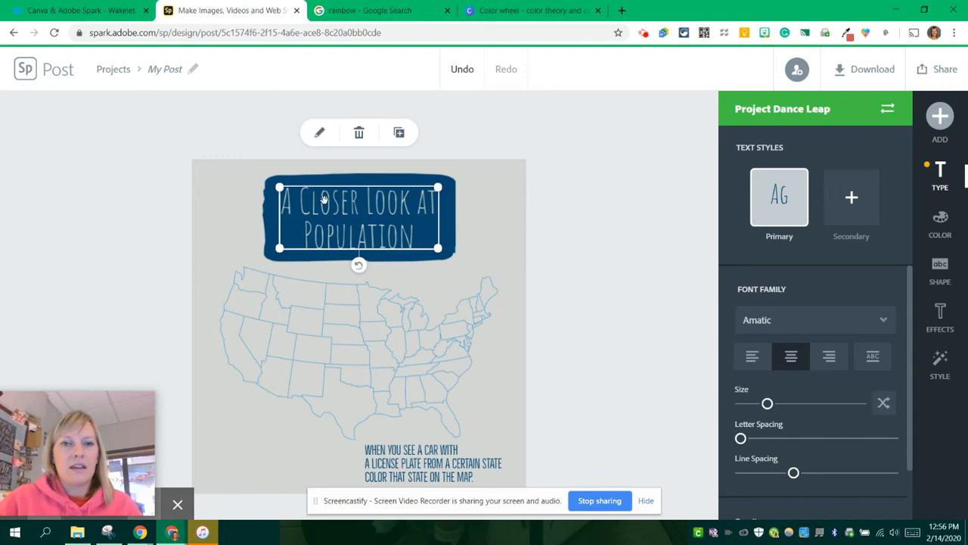
Try right and left alignment on the title text and set it back to center alignment.
click(818, 362)
click(752, 360)
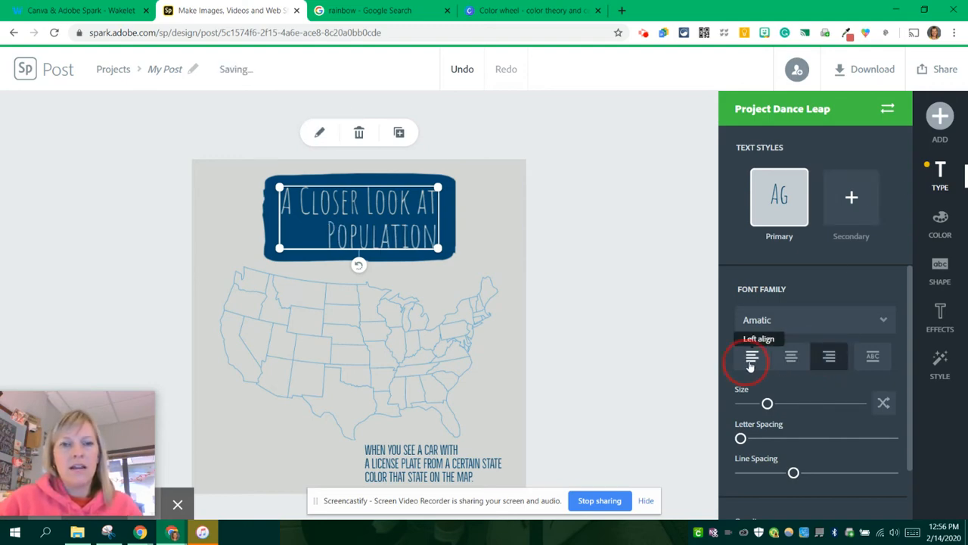
click(801, 362)
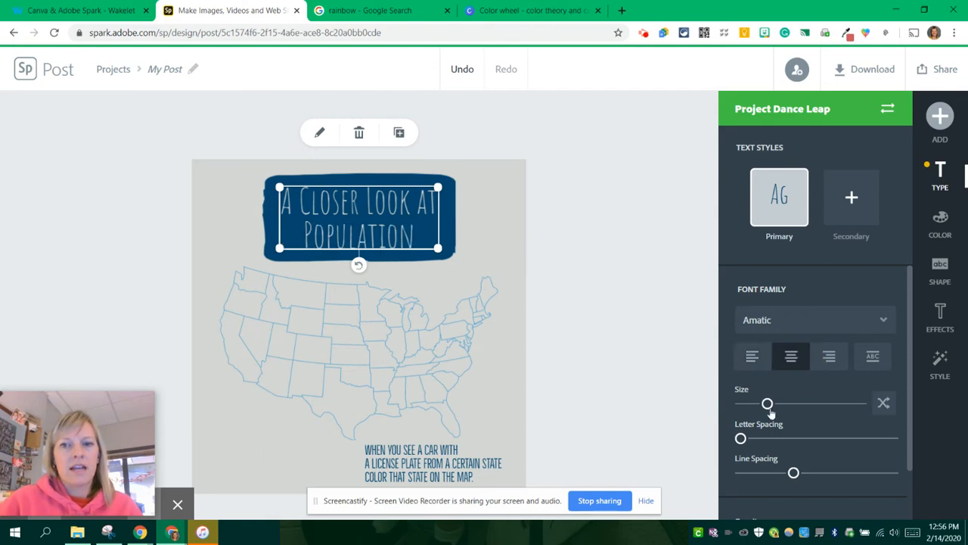
Try a larger text size for the title, undo the enlargement and deselect the title.
drag(769, 405, 804, 407)
click(758, 414)
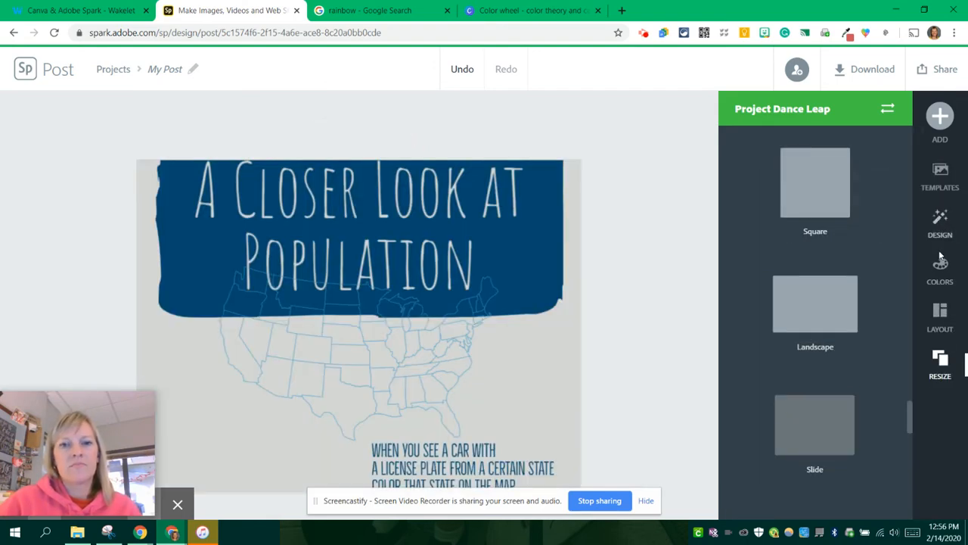
click(457, 239)
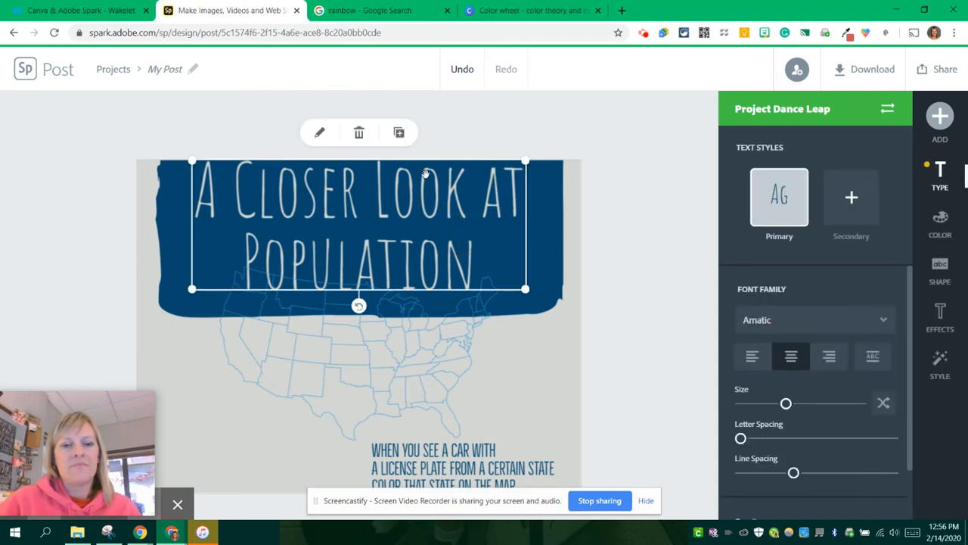
key(ctrl+z)
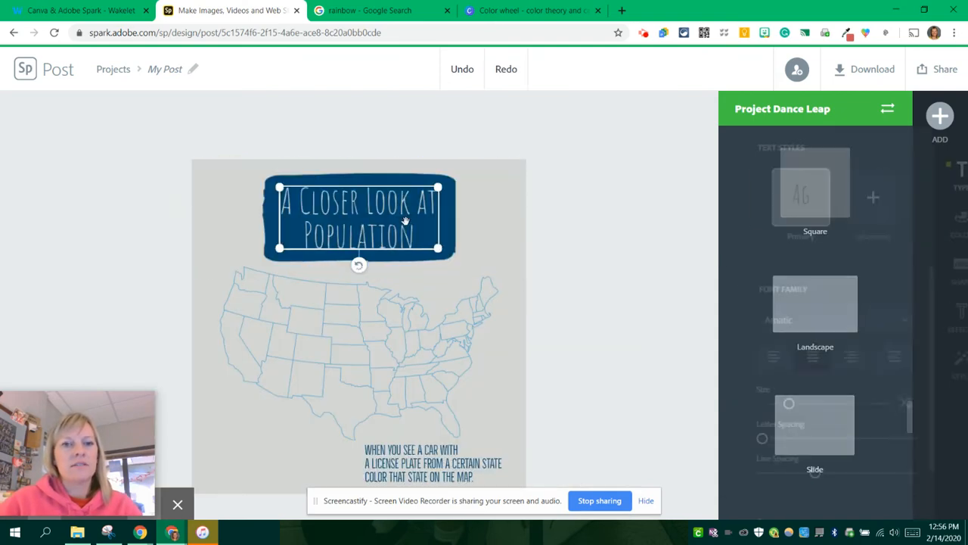
click(521, 228)
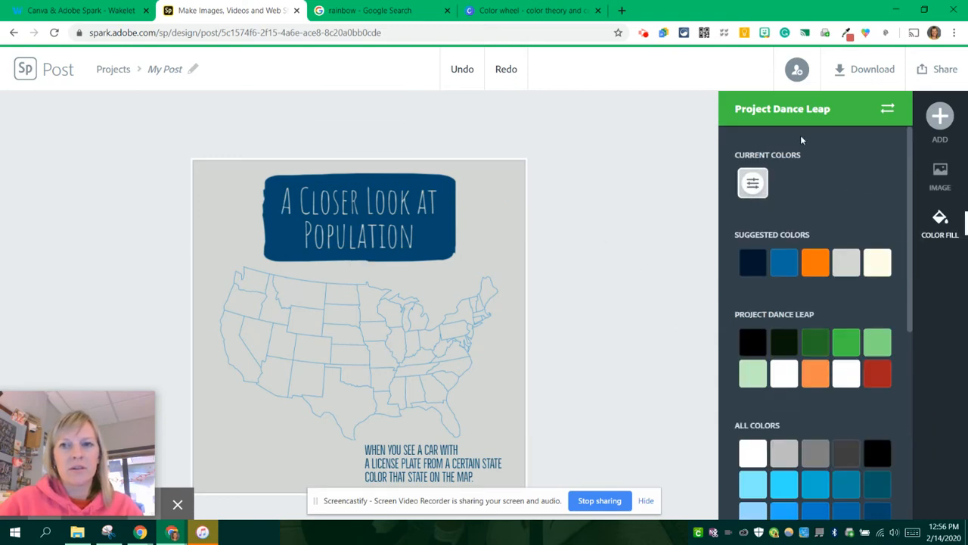
Move the title banner past the canvas's right edge and back above the map, slightly right of center.
click(441, 239)
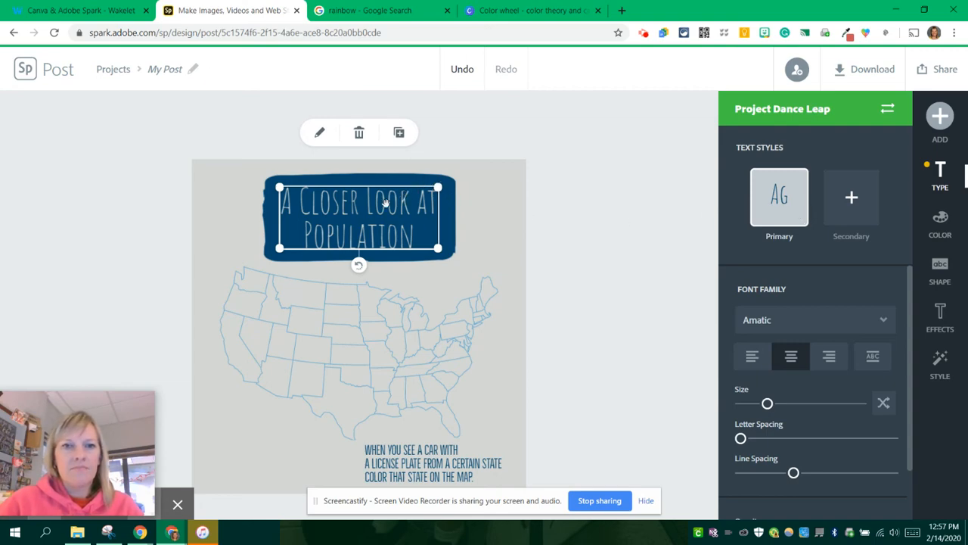
drag(393, 204, 531, 213)
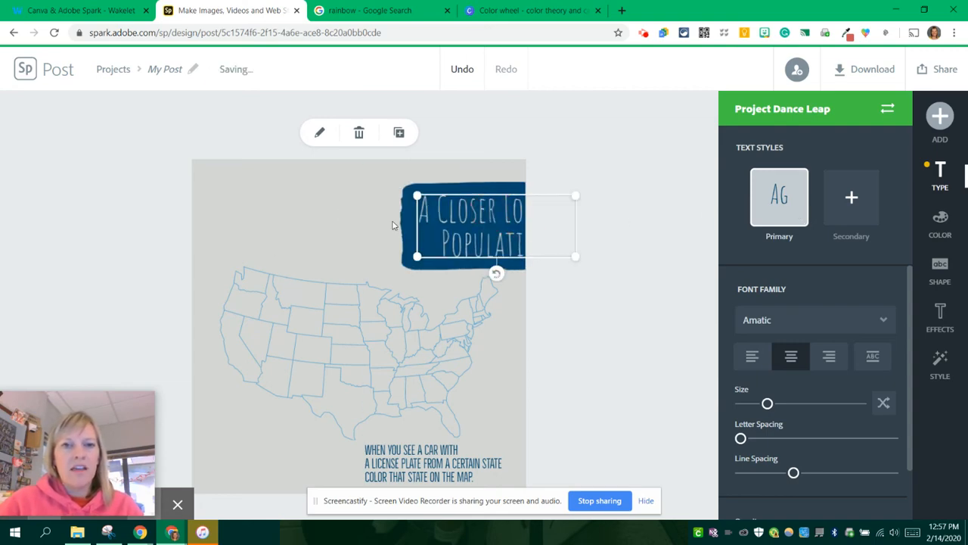
drag(443, 220, 315, 220)
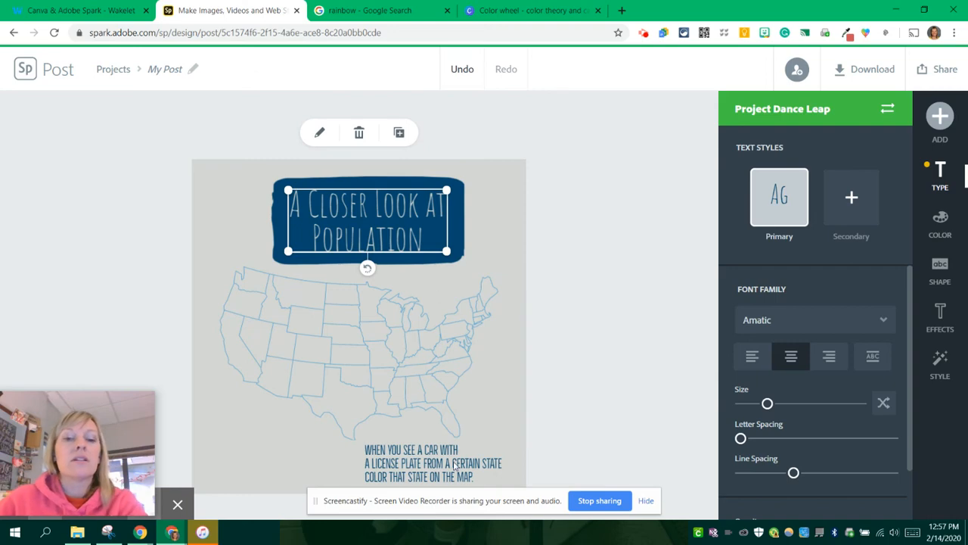
Delete the license plate instruction text below the map.
click(418, 453)
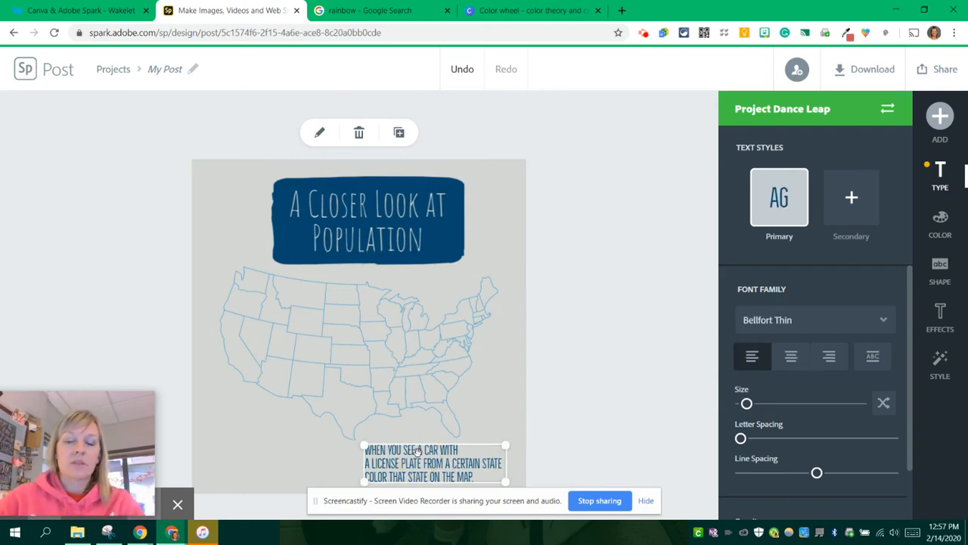
key(Delete)
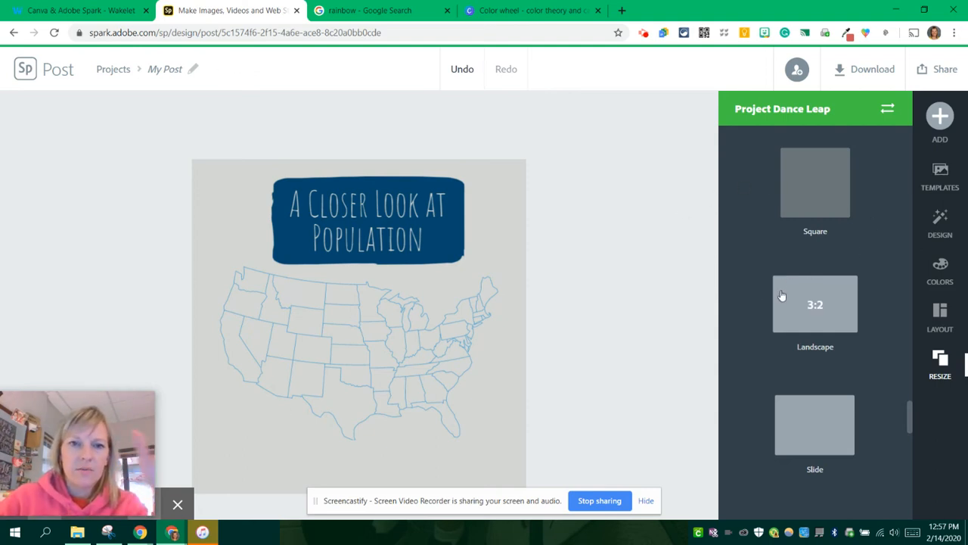
Download the post as a PNG with a solid color background.
click(860, 74)
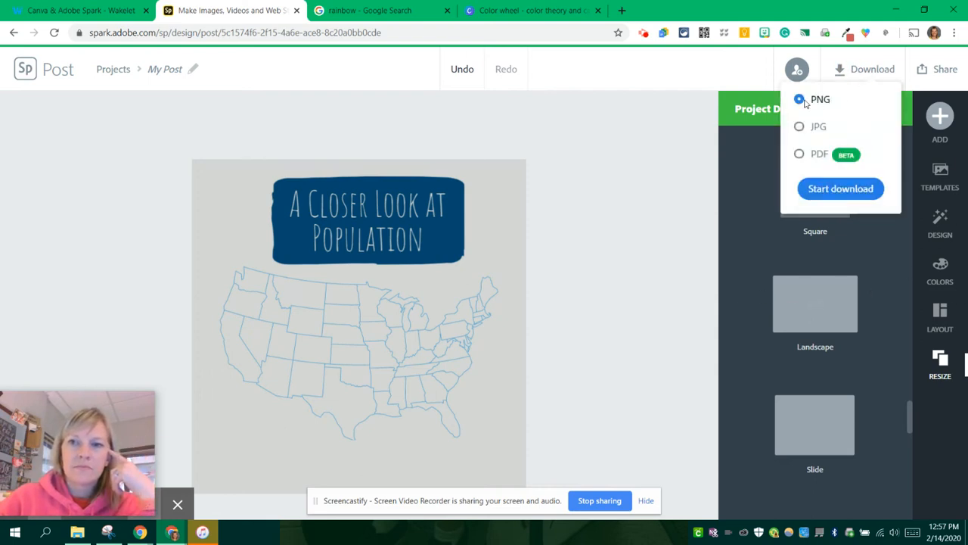
click(832, 192)
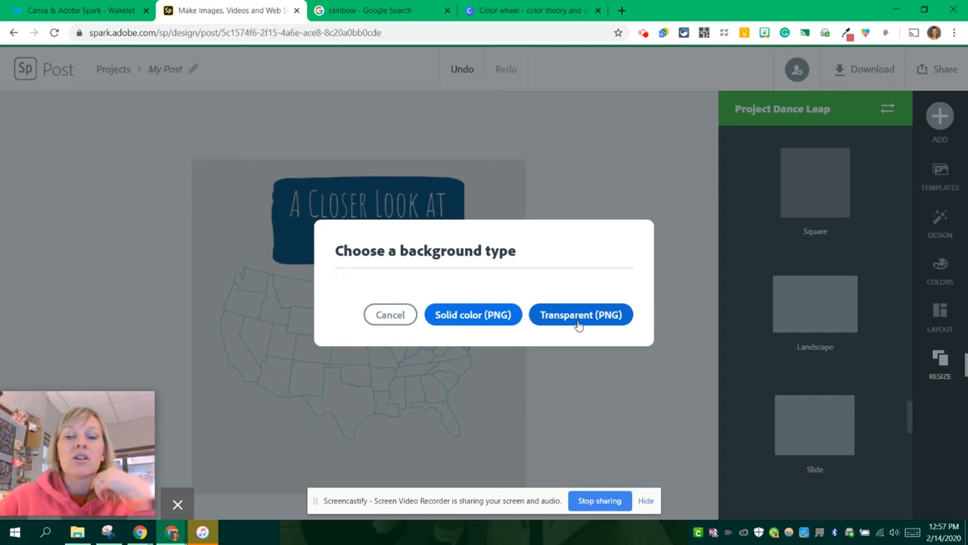
click(456, 318)
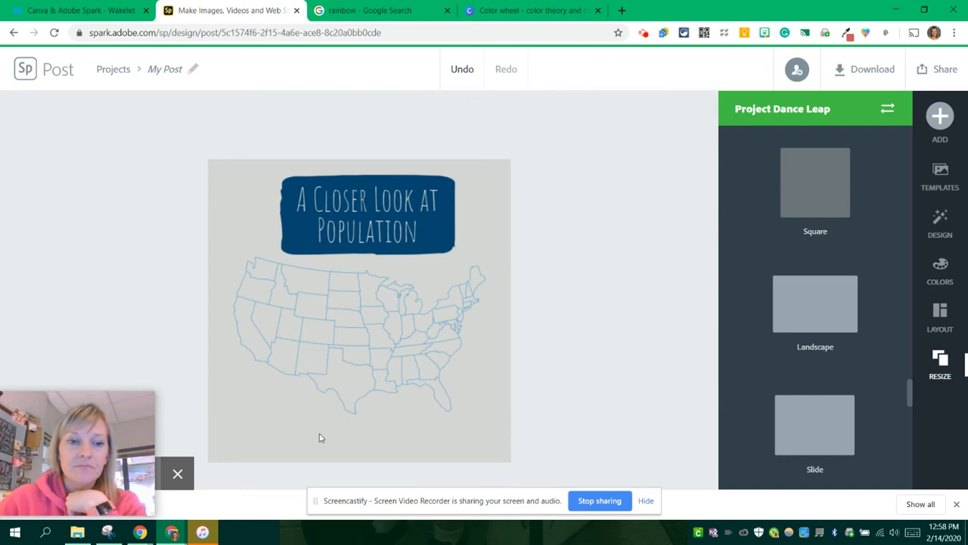
mouse_move(133, 351)
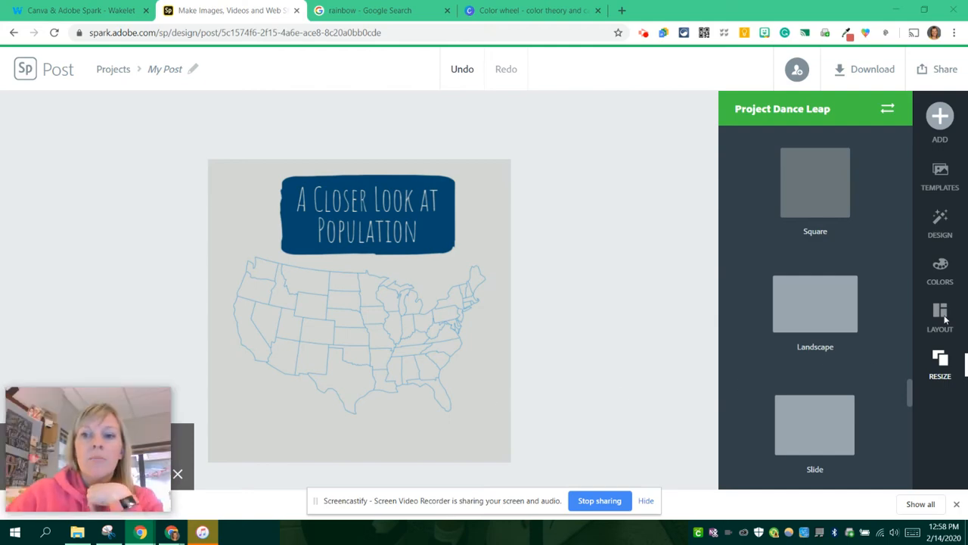
Resize the post to the 3:2 Landscape format and move the US map down, clear of the title banner.
click(820, 302)
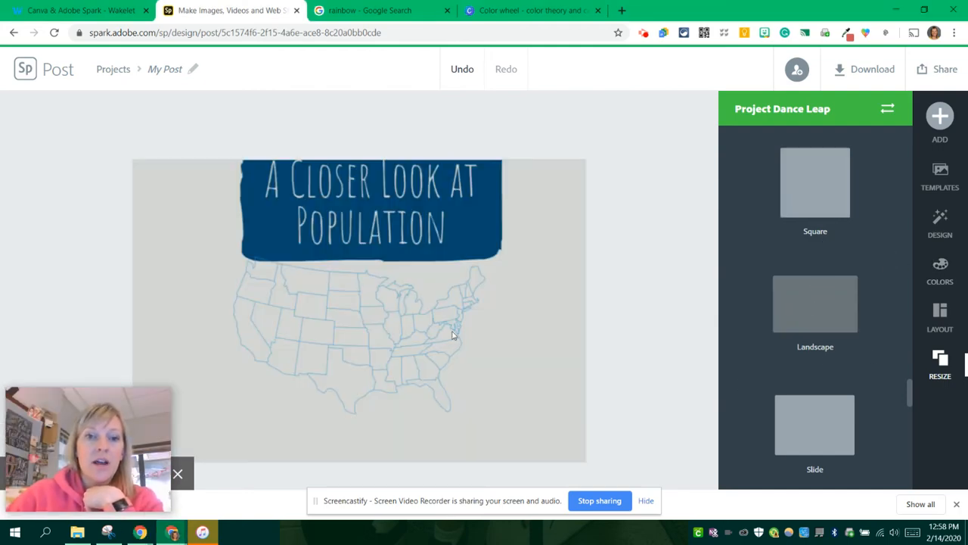
click(353, 317)
click(377, 303)
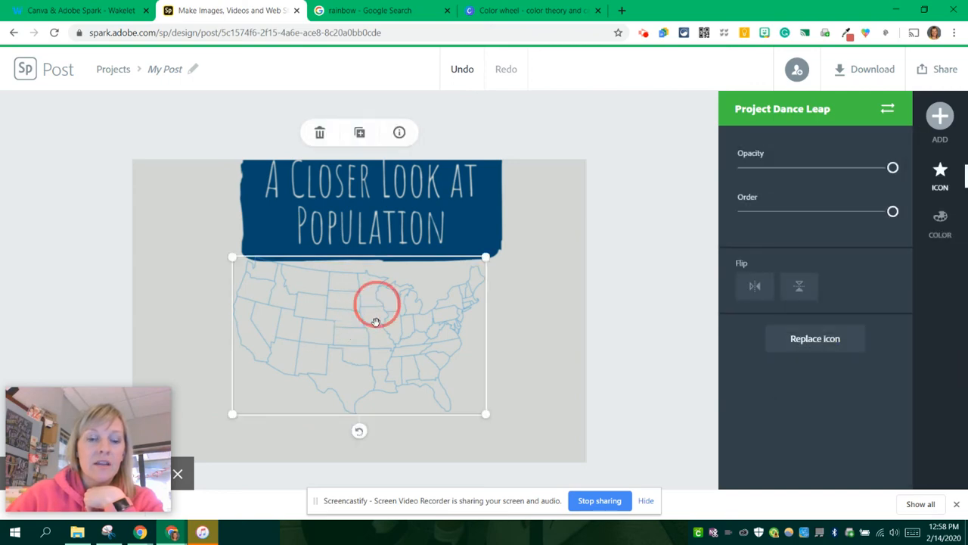
drag(376, 321, 372, 341)
Scale down the title banner to fit the landscape canvas, place it above the map and adjust the map's position beneath it.
click(373, 255)
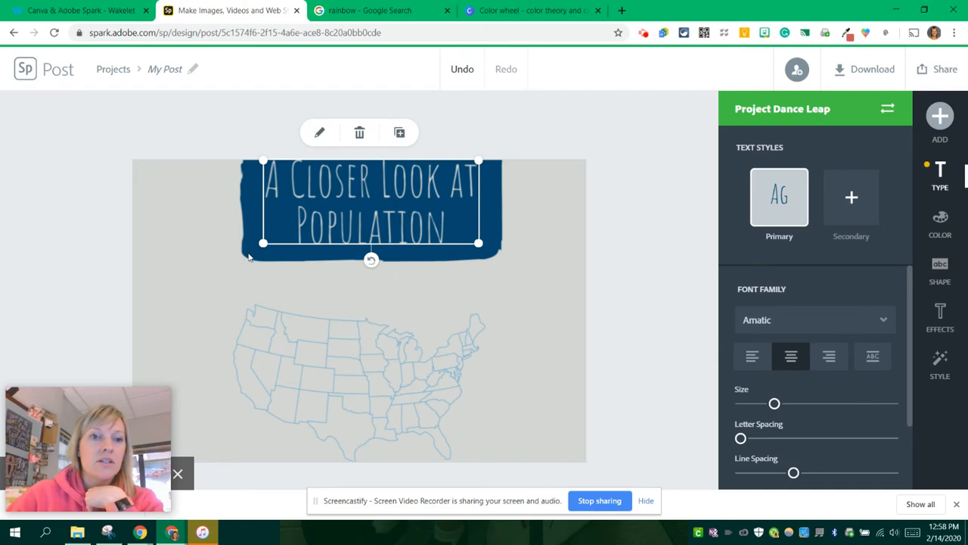
drag(262, 243, 345, 202)
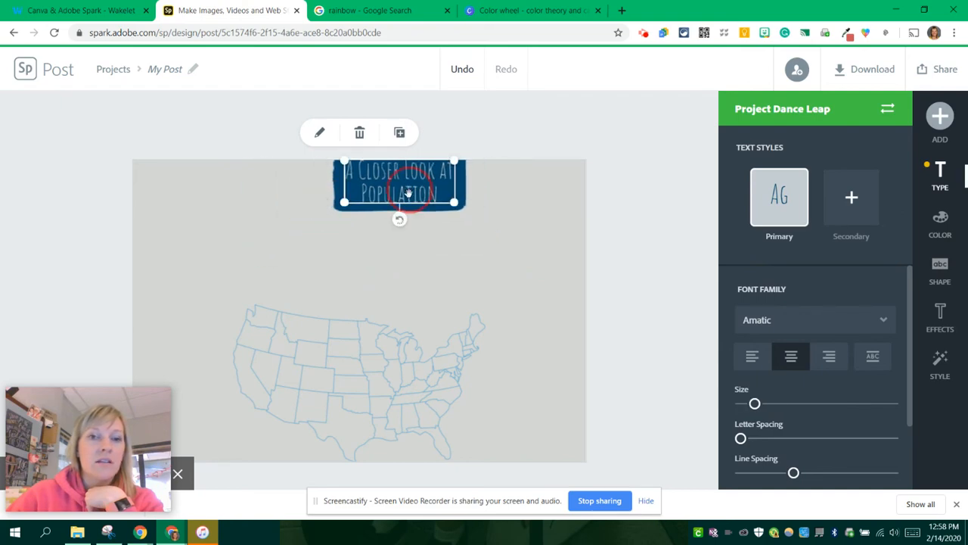
drag(408, 193, 514, 288)
click(396, 352)
drag(395, 341, 396, 347)
Try a bright blue and a medium gray fill on the post's background and deselect it.
click(530, 249)
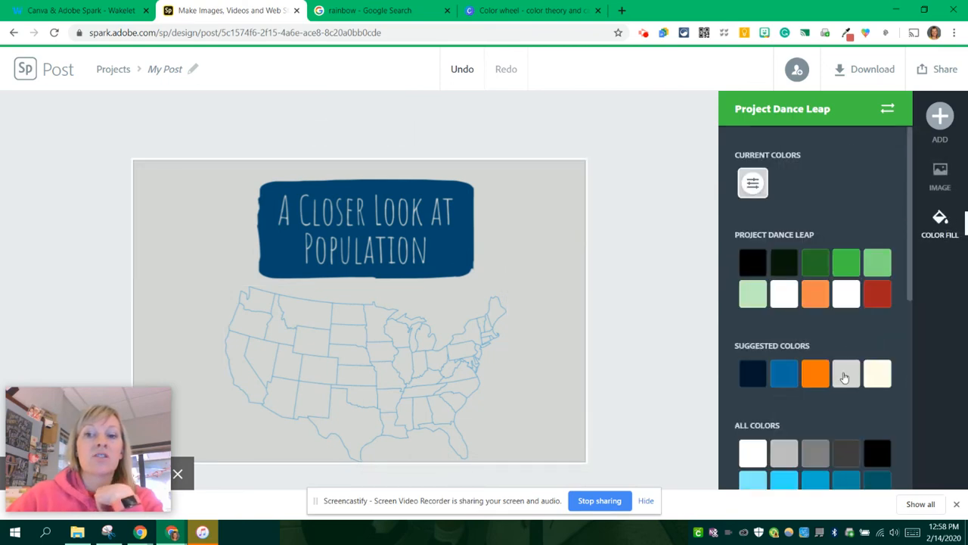
click(786, 484)
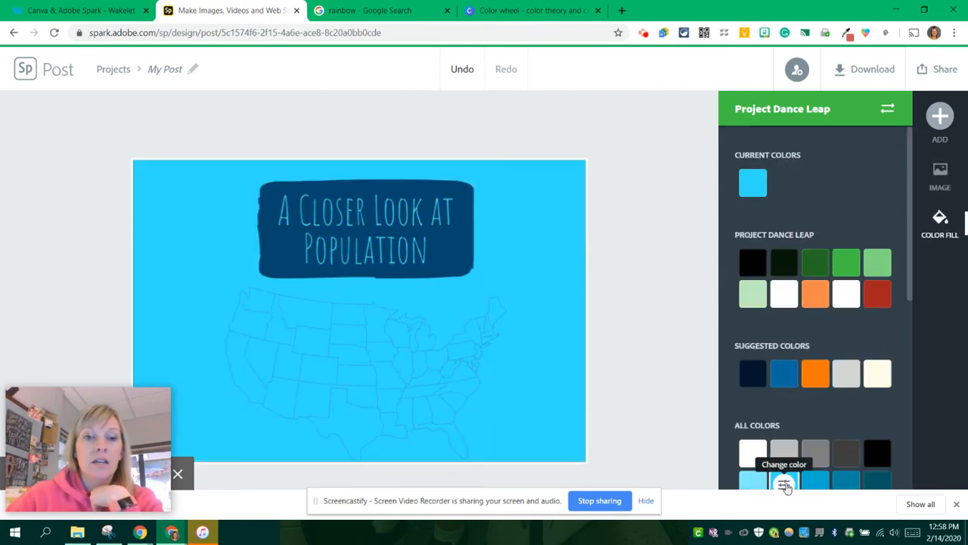
click(816, 452)
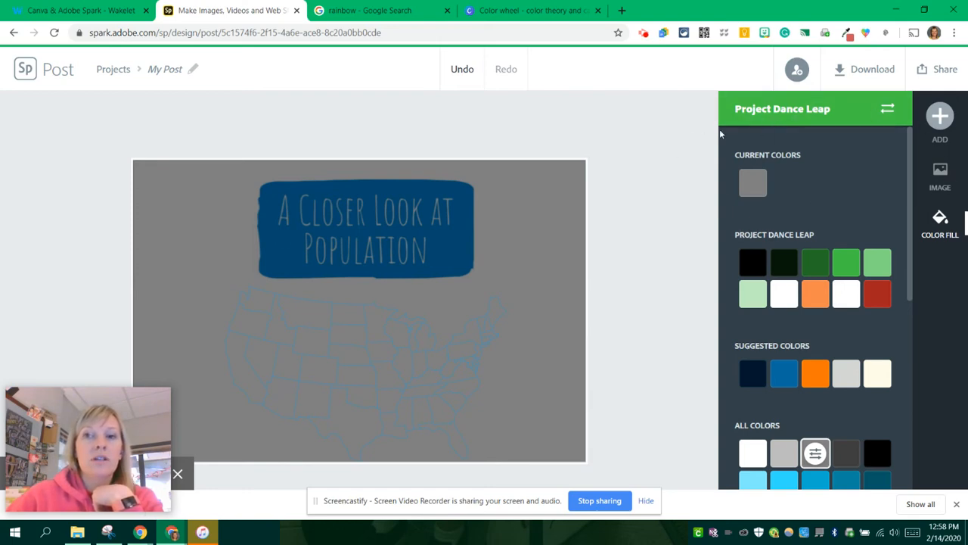
click(685, 119)
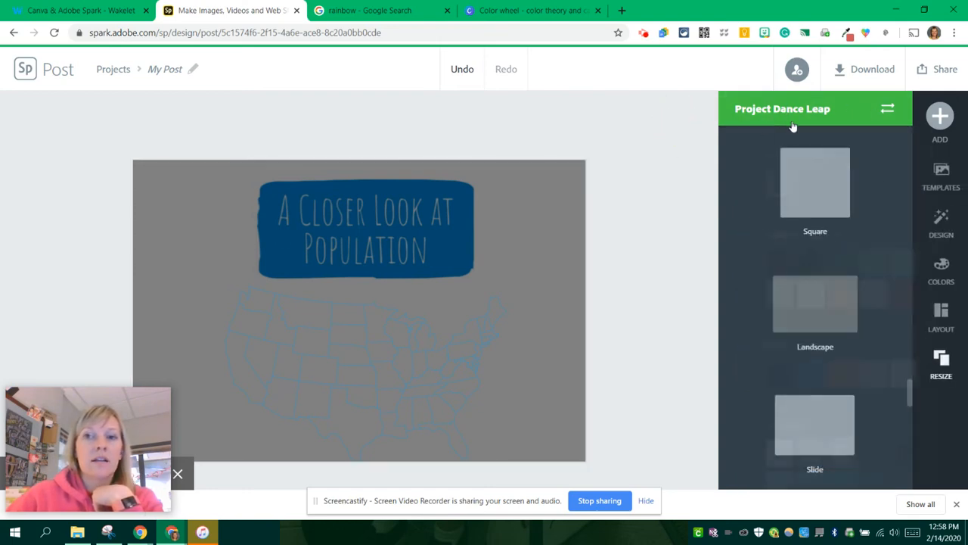
Shuffle the current navy, blue, orange, gray and cream palette repeatedly to try different color arrangements on the post.
click(937, 284)
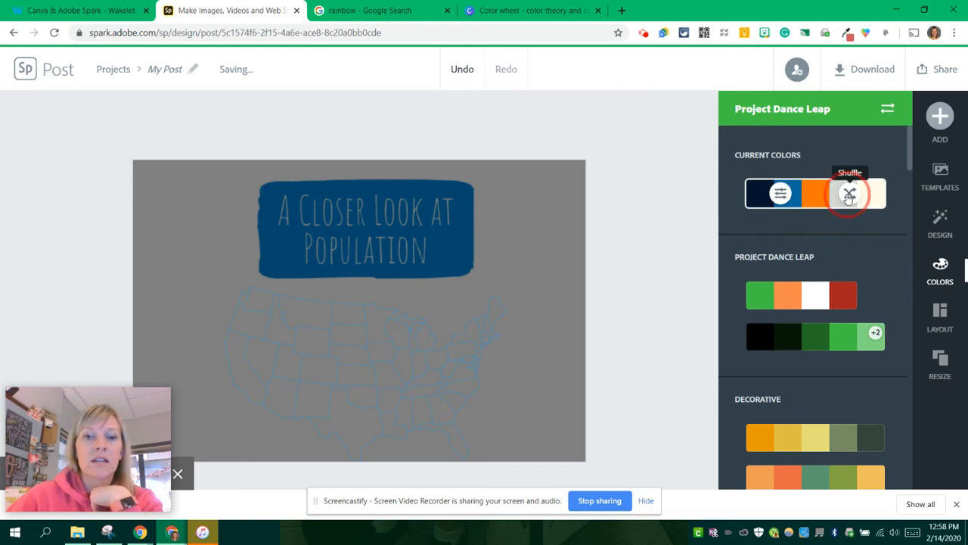
click(849, 196)
click(849, 195)
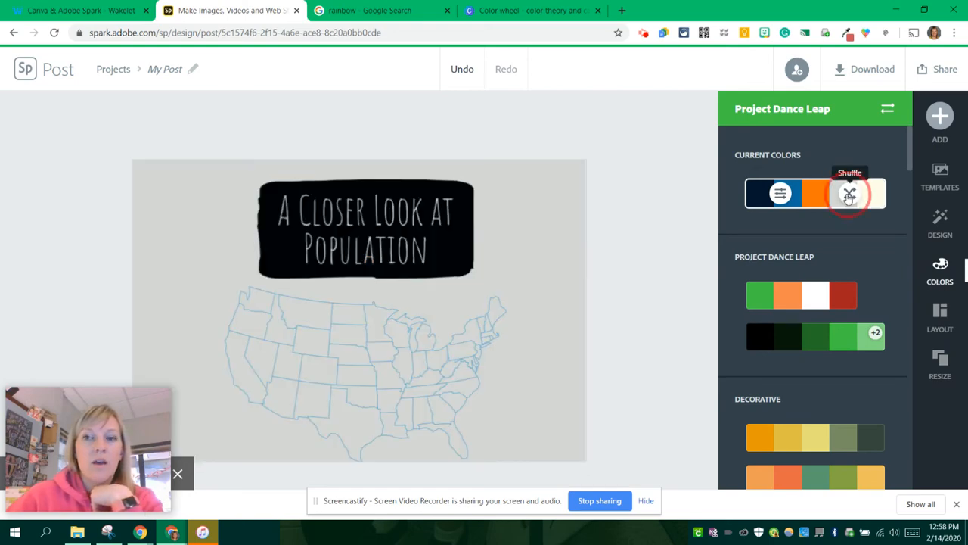
click(849, 196)
click(849, 196)
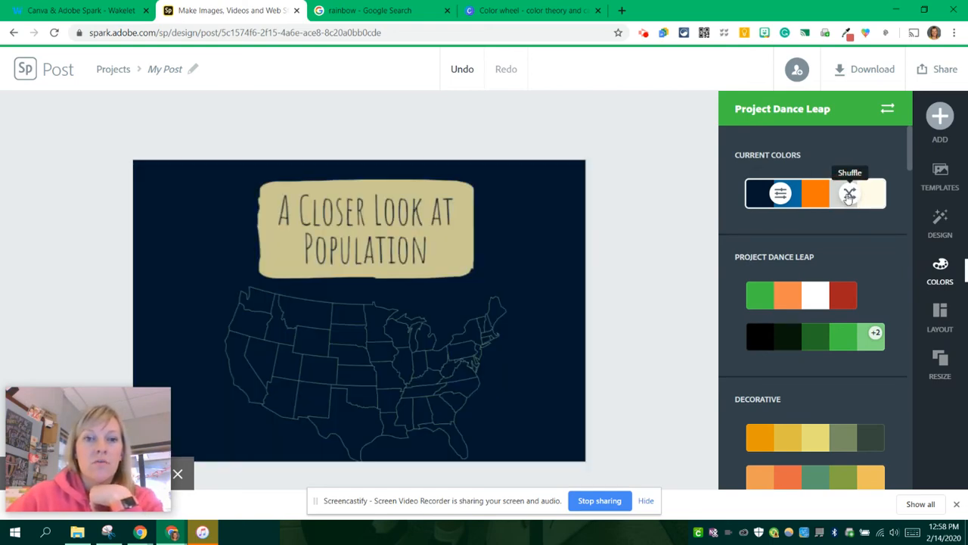
click(849, 195)
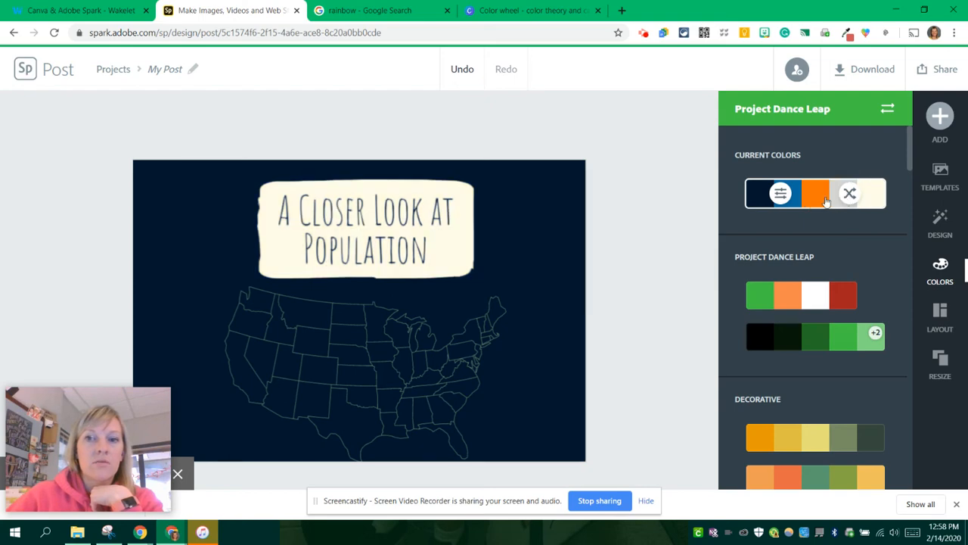
click(849, 195)
click(849, 196)
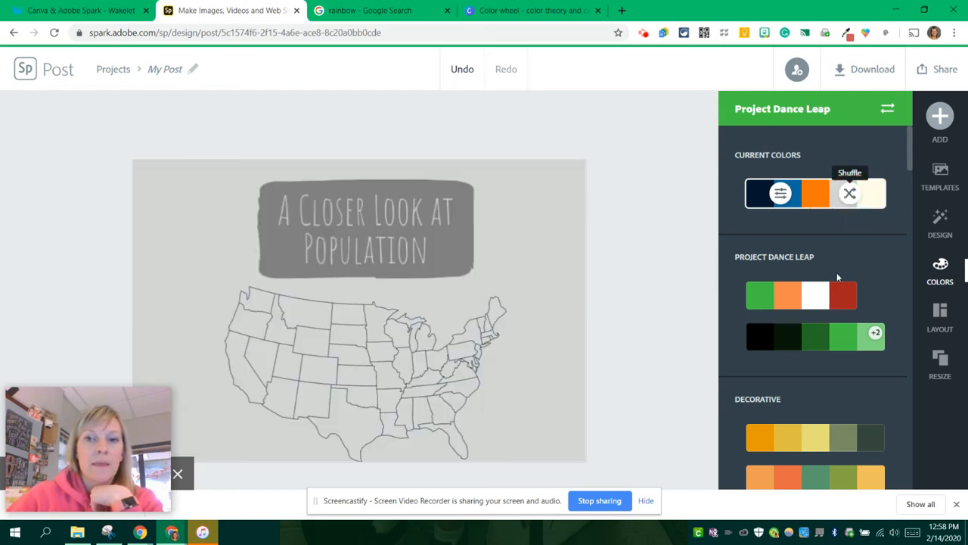
Apply the green, orange, white and red Project Dance Leap palette, shuffle it to a red background, and move the map up toward the title.
click(817, 307)
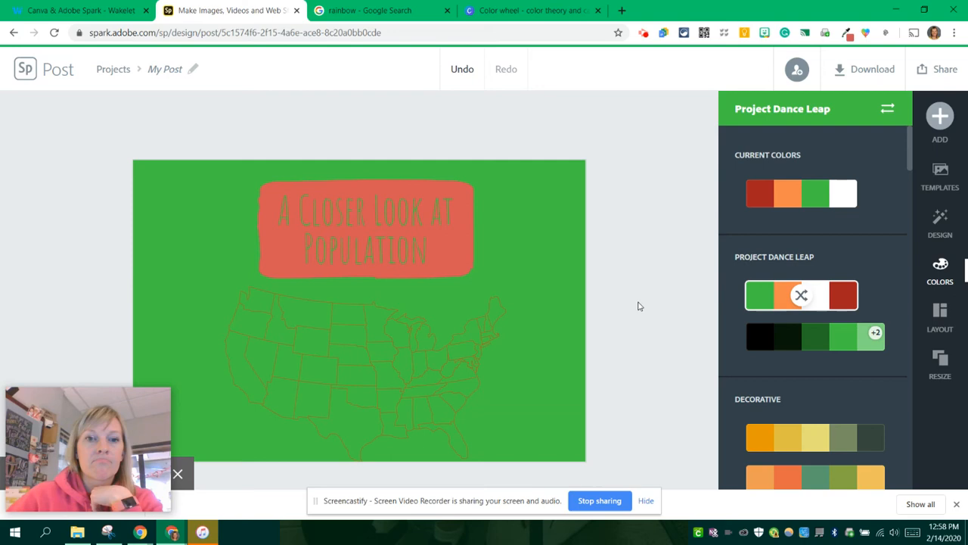
click(801, 296)
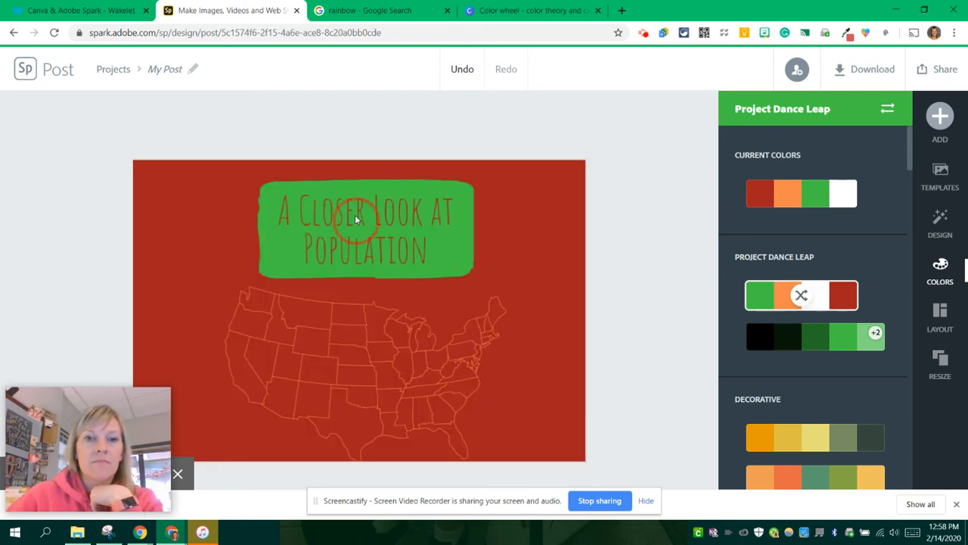
drag(355, 215, 382, 221)
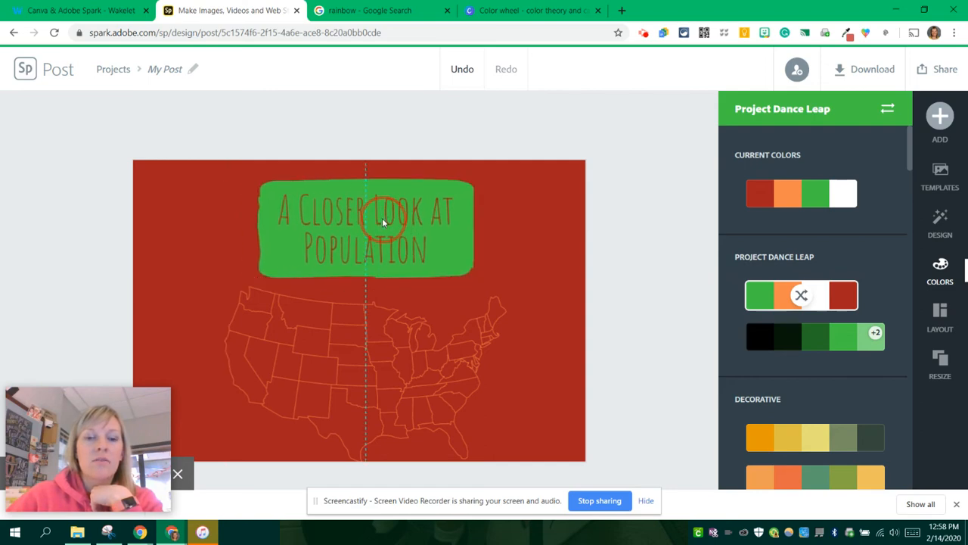
drag(391, 365, 396, 344)
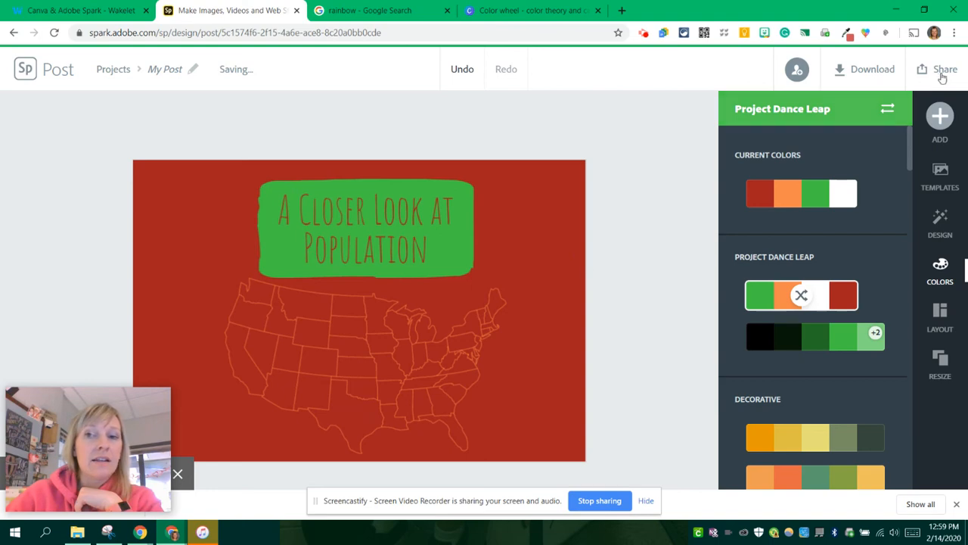
Rename the post as US Population and download it as a PNG.
click(165, 68)
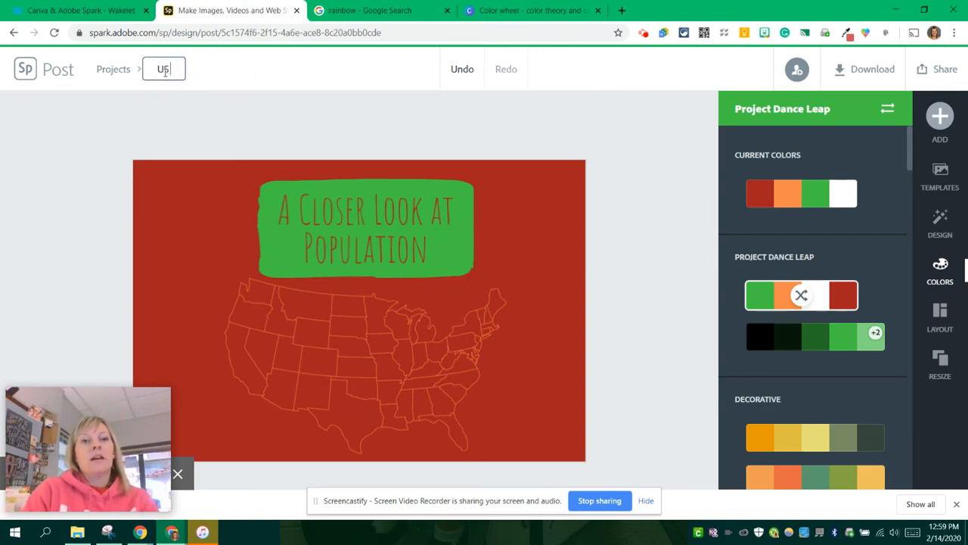
text(US Population)
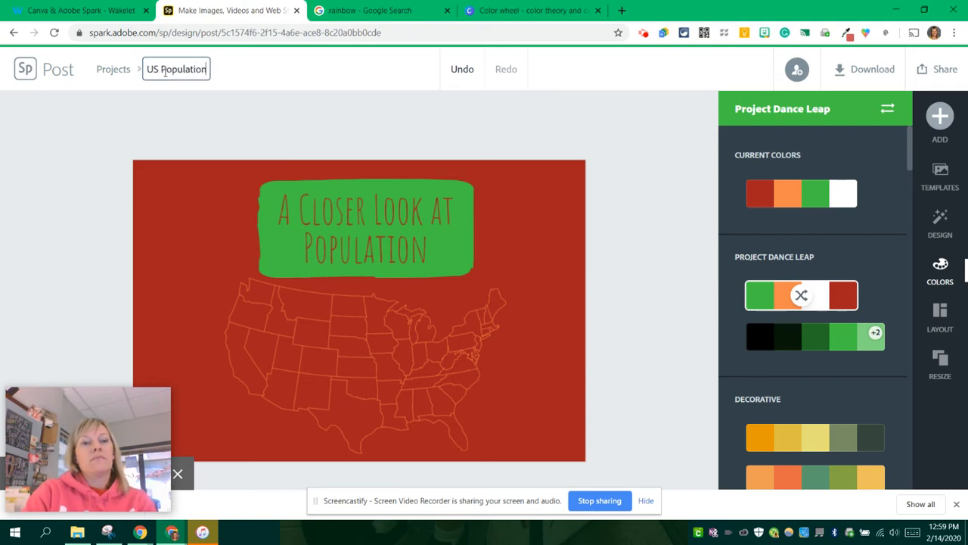
click(876, 68)
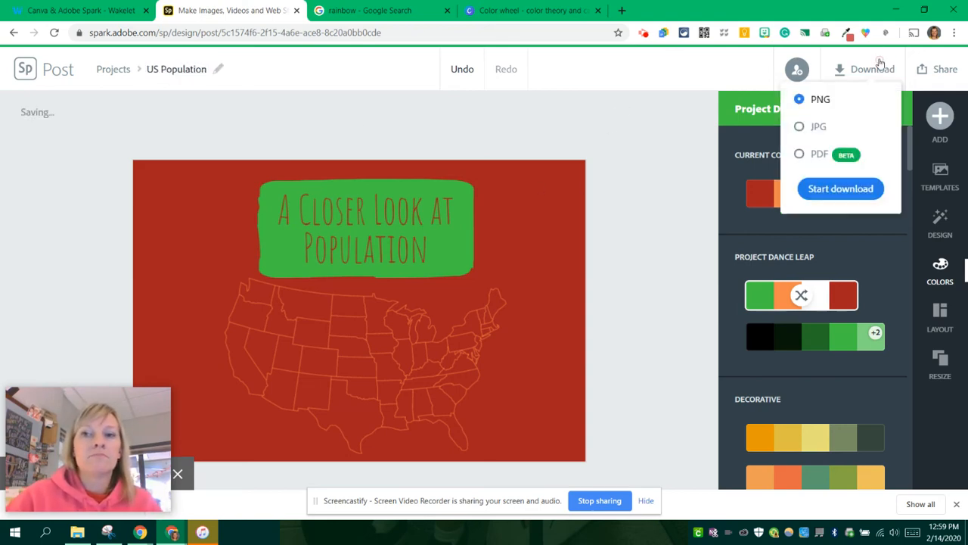
click(845, 187)
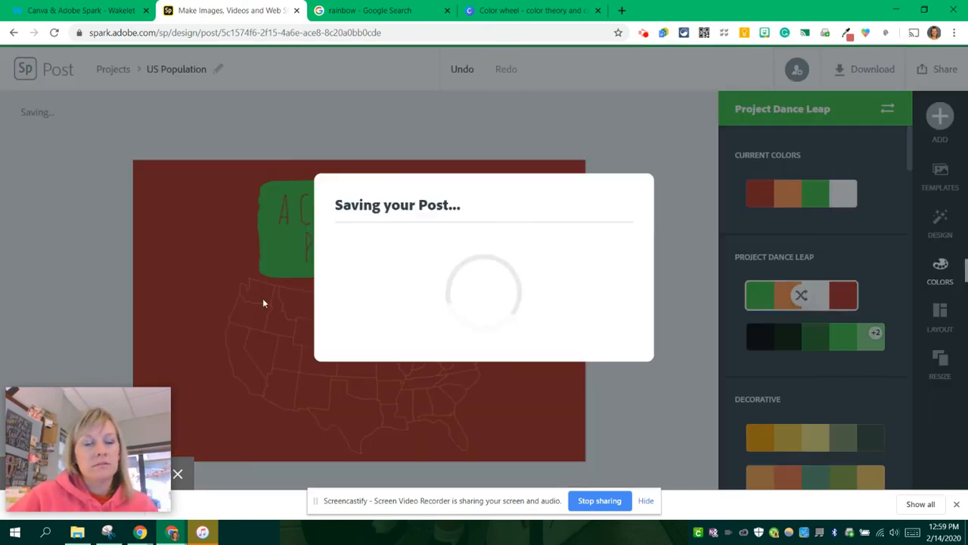
click(488, 299)
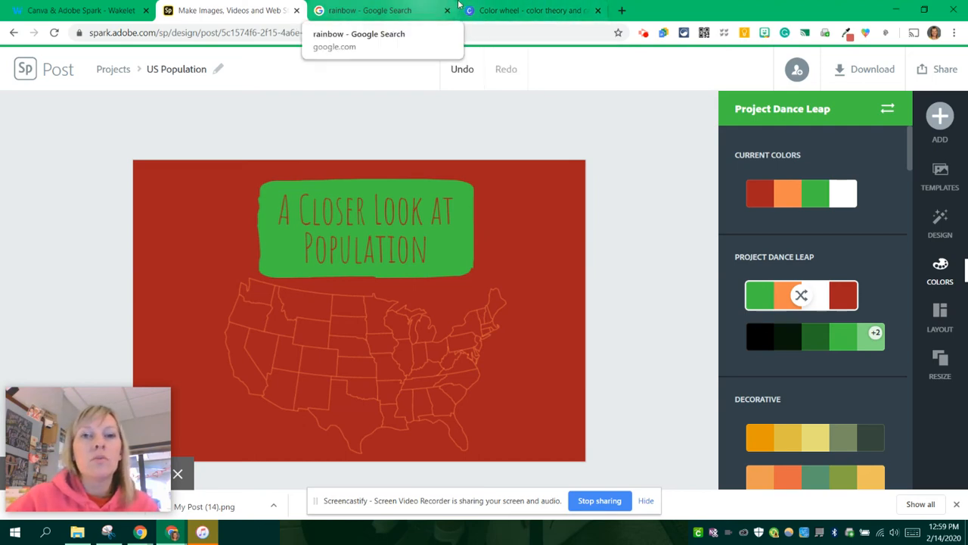
Switch to Canva's color wheel page, pick the blue-gray color #657a9a on the wheel and select its hex code.
click(536, 11)
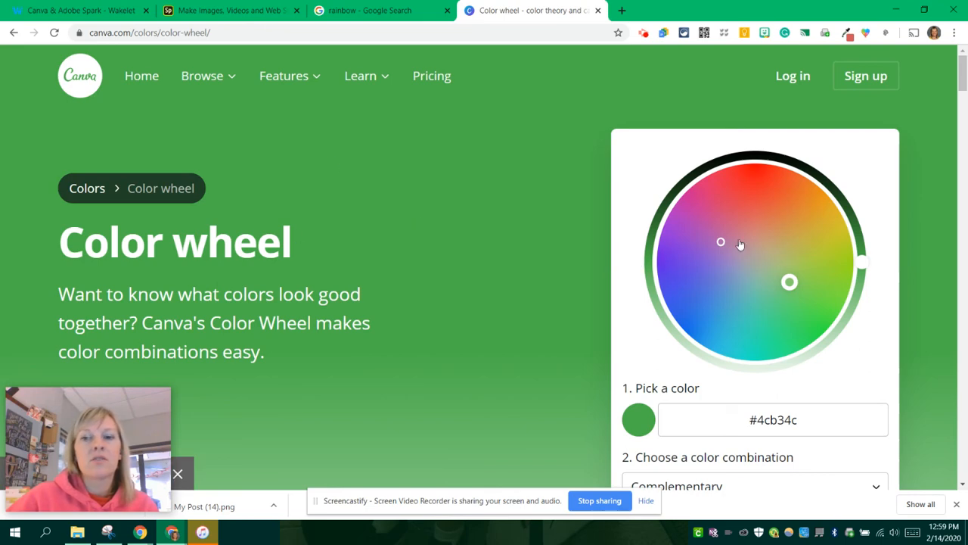
drag(721, 244, 743, 280)
scroll(784, 266, down, 2)
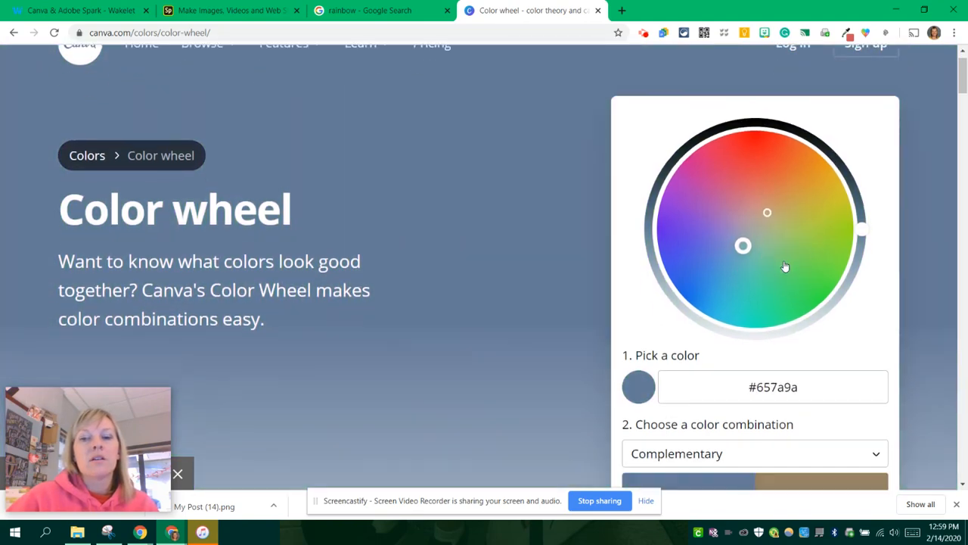
drag(802, 316, 731, 310)
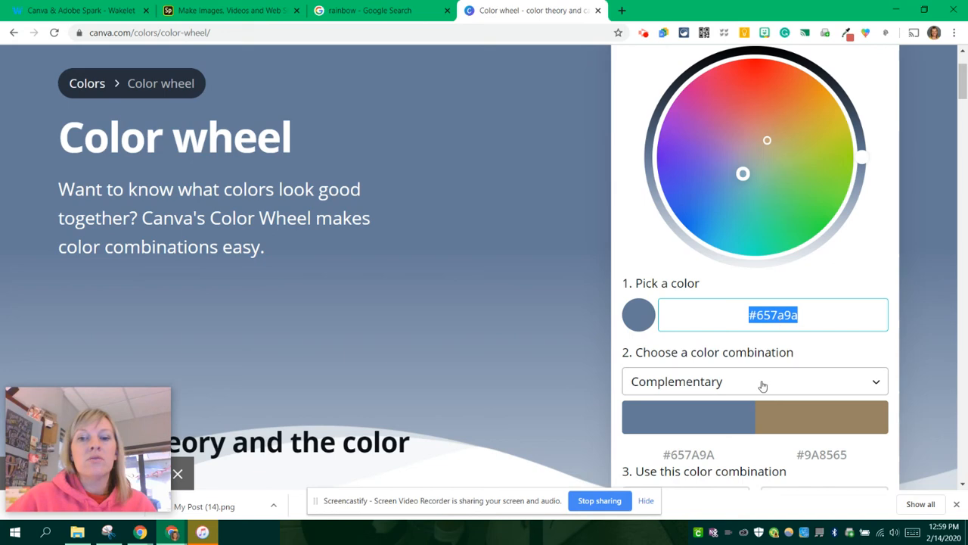
Try the Monochromatic color combination for the picked color and set it back to Complementary.
click(738, 387)
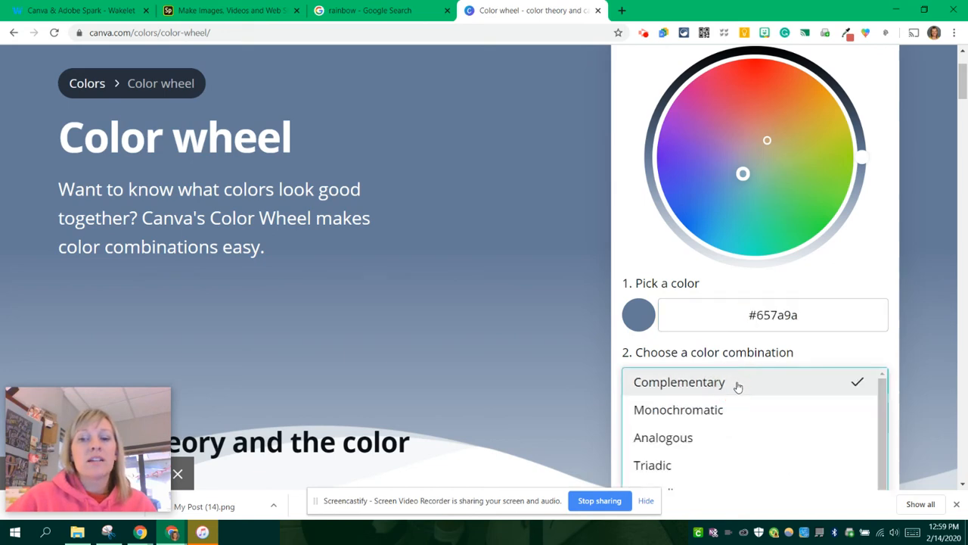
click(681, 413)
scroll(798, 357, down, 2)
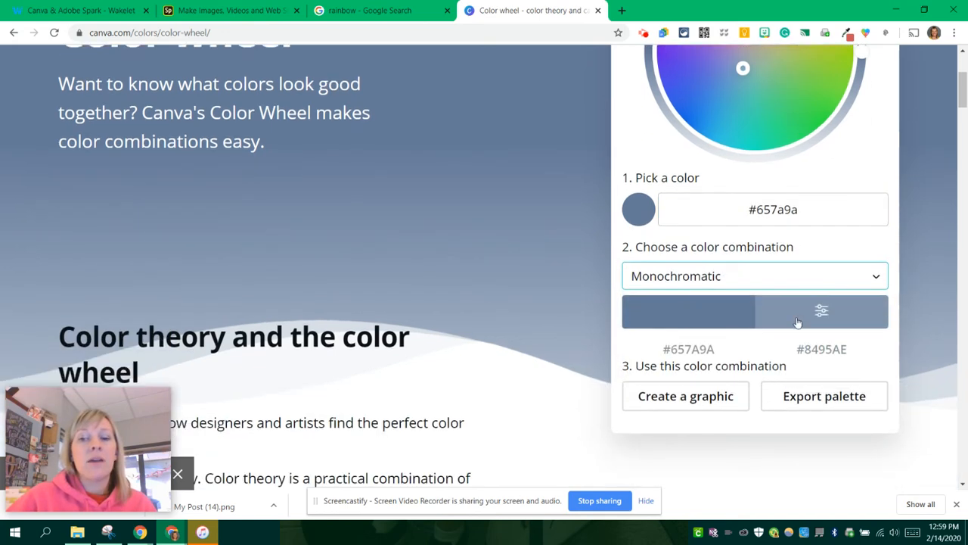
click(744, 275)
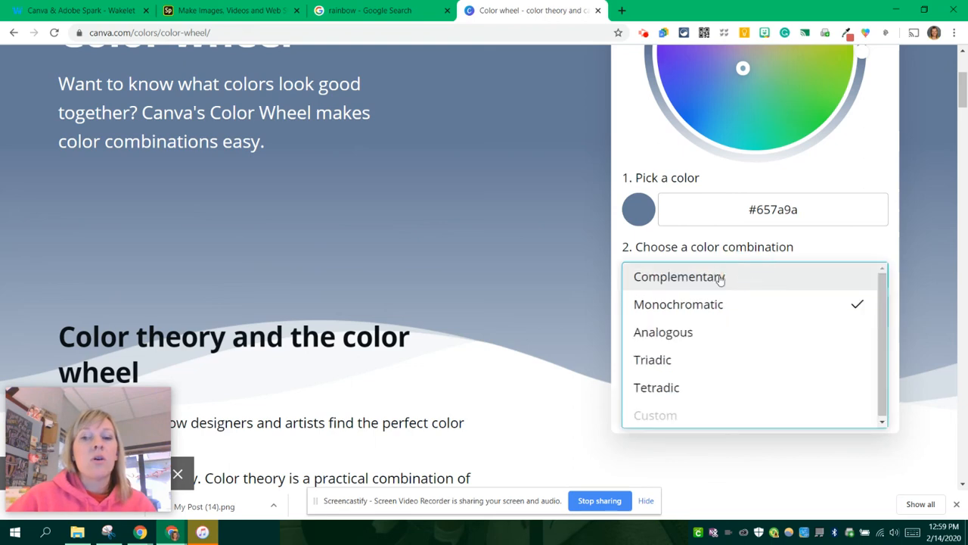
click(701, 281)
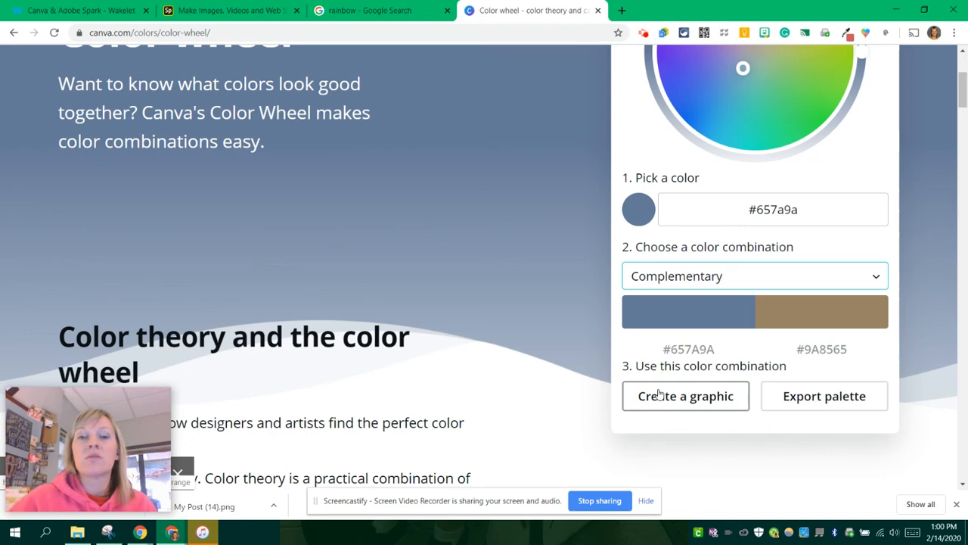
Switch to the rainbow Google image results, try to sample the watercolor rainbow preview with Eye Dropper, and open the image's source page.
click(386, 16)
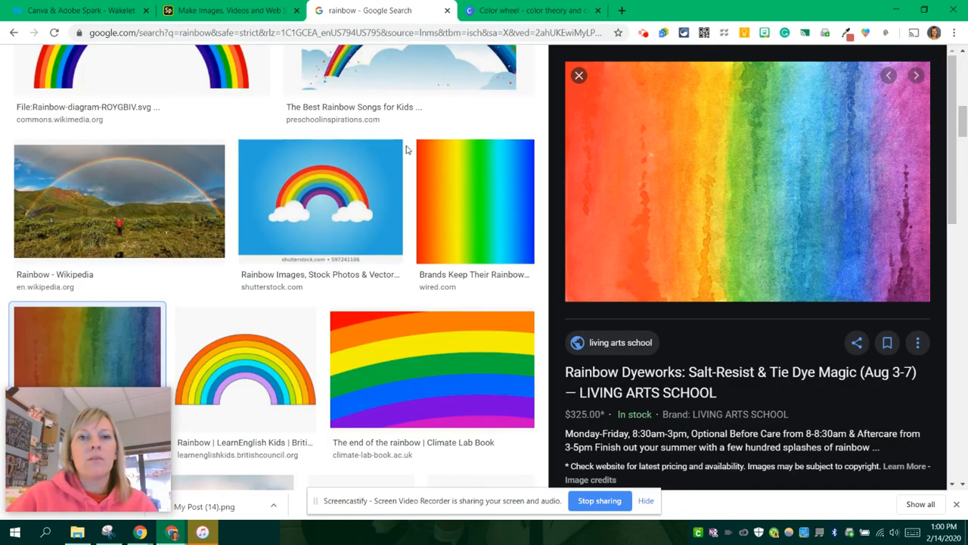
click(847, 35)
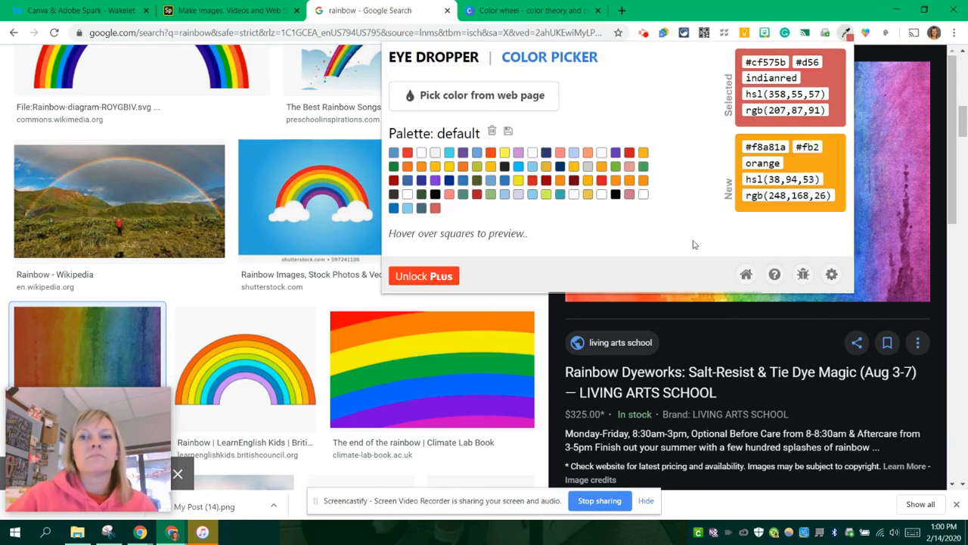
click(458, 109)
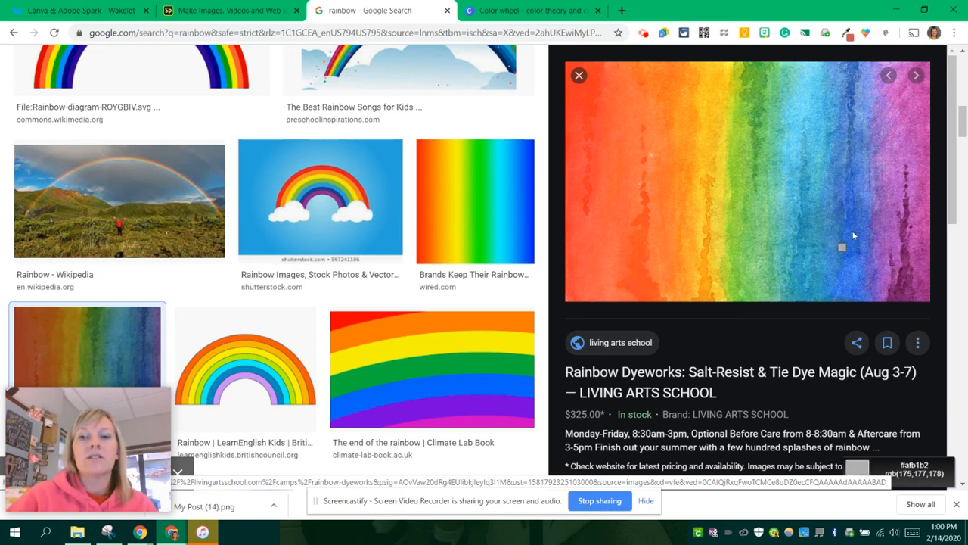
click(845, 142)
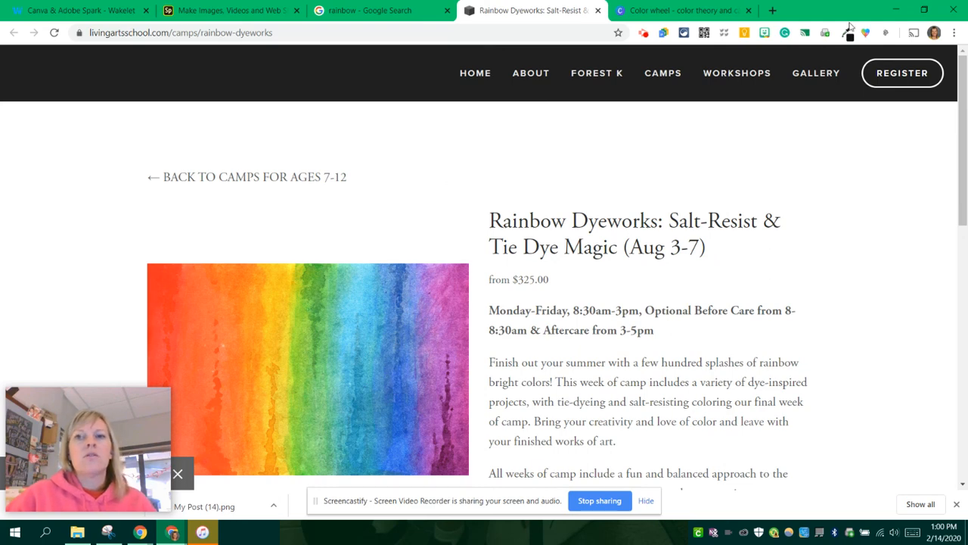
Pick the light green #8be085 from the page's rainbow image with Eye Dropper, select its hex code, and close the extension.
click(847, 34)
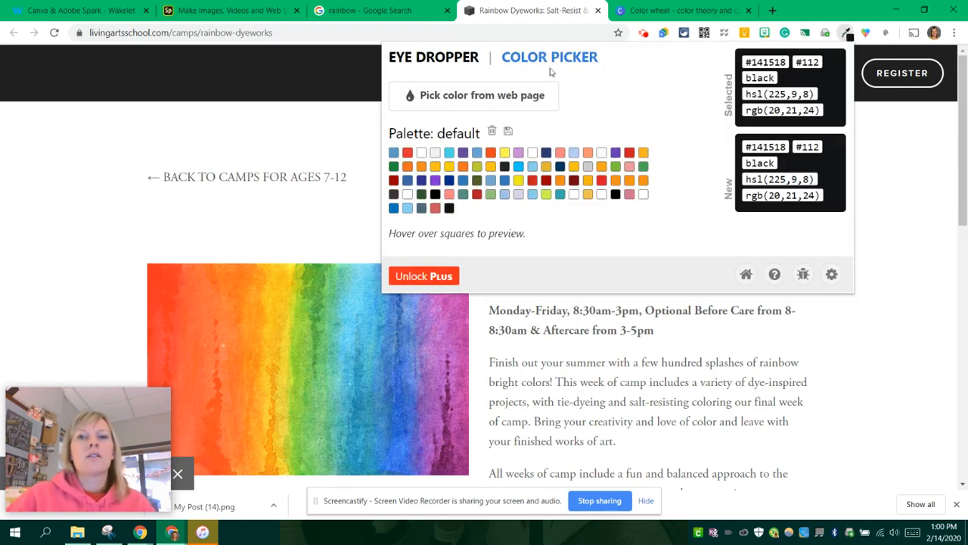
click(457, 96)
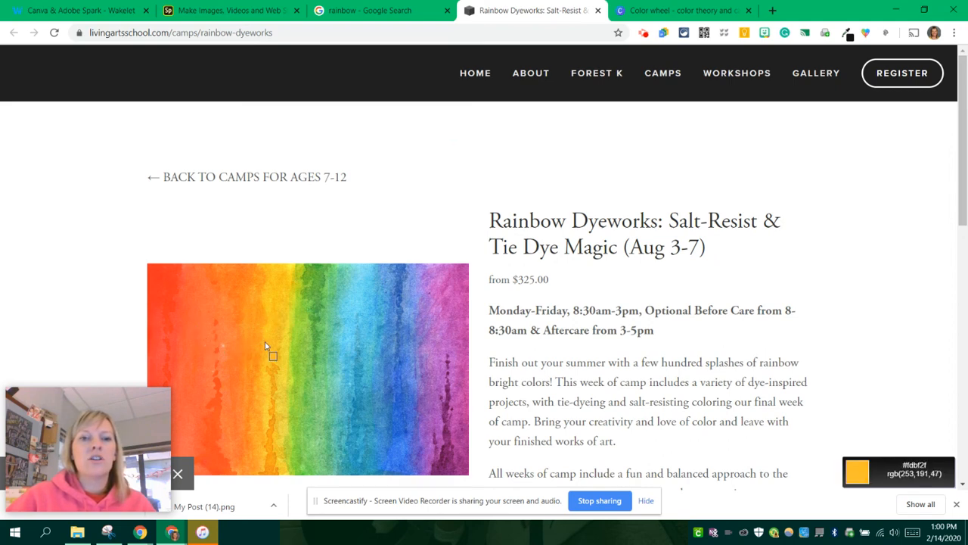
click(320, 367)
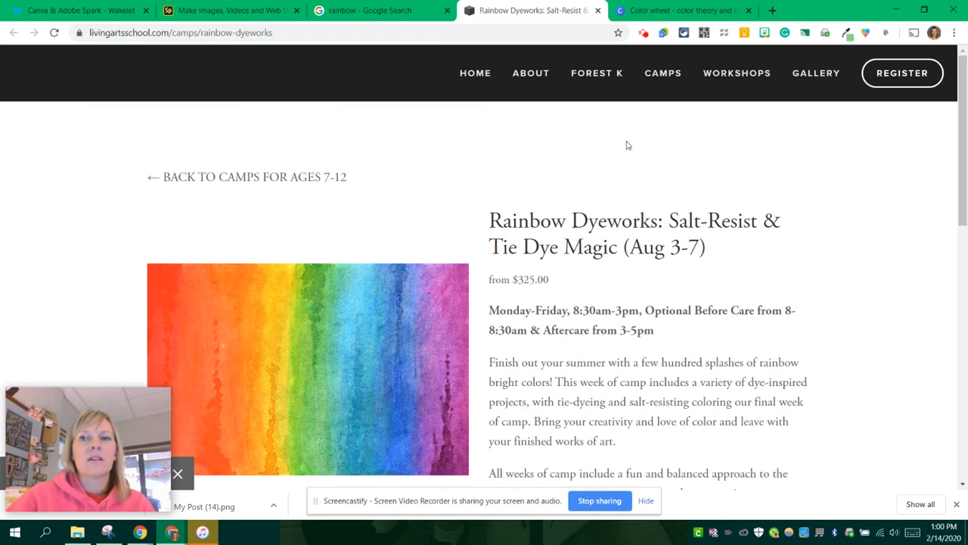
click(845, 34)
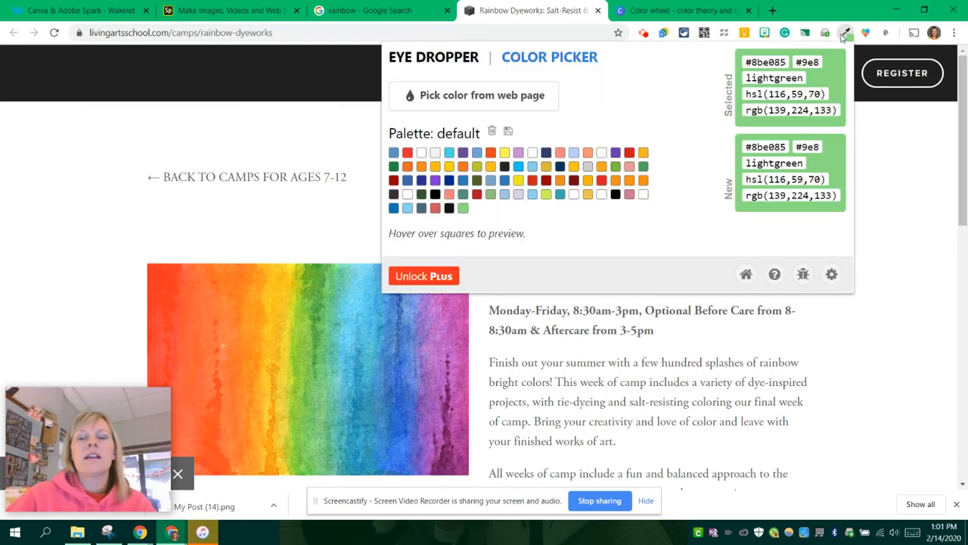
double_click(766, 62)
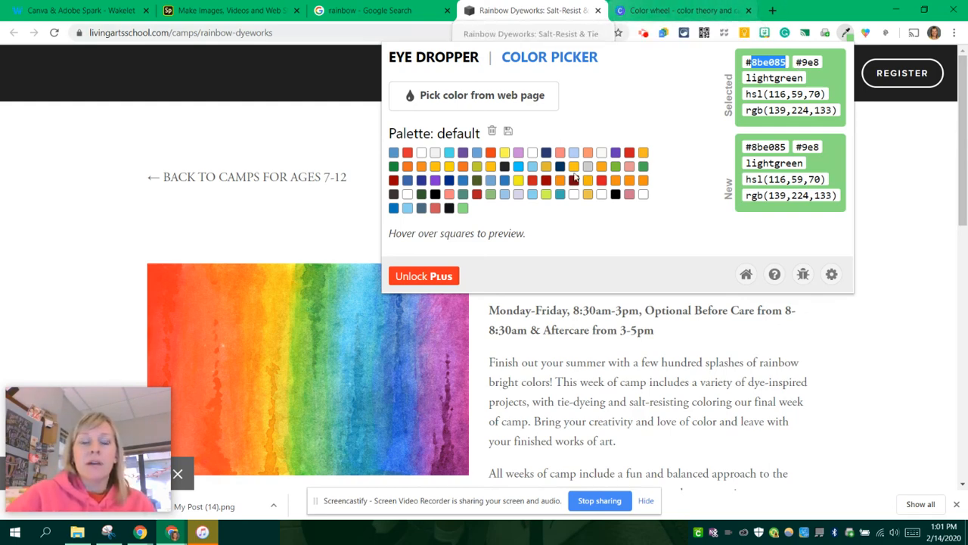
click(311, 149)
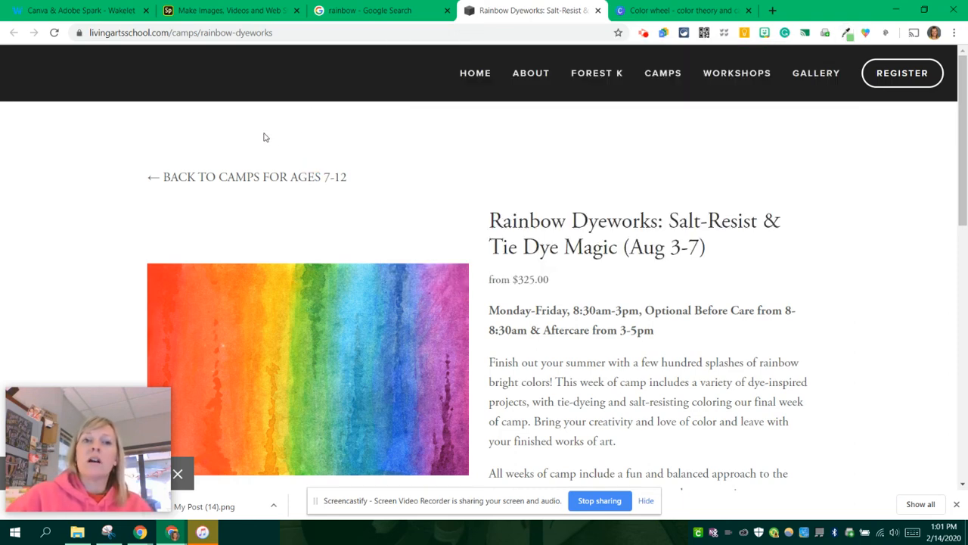